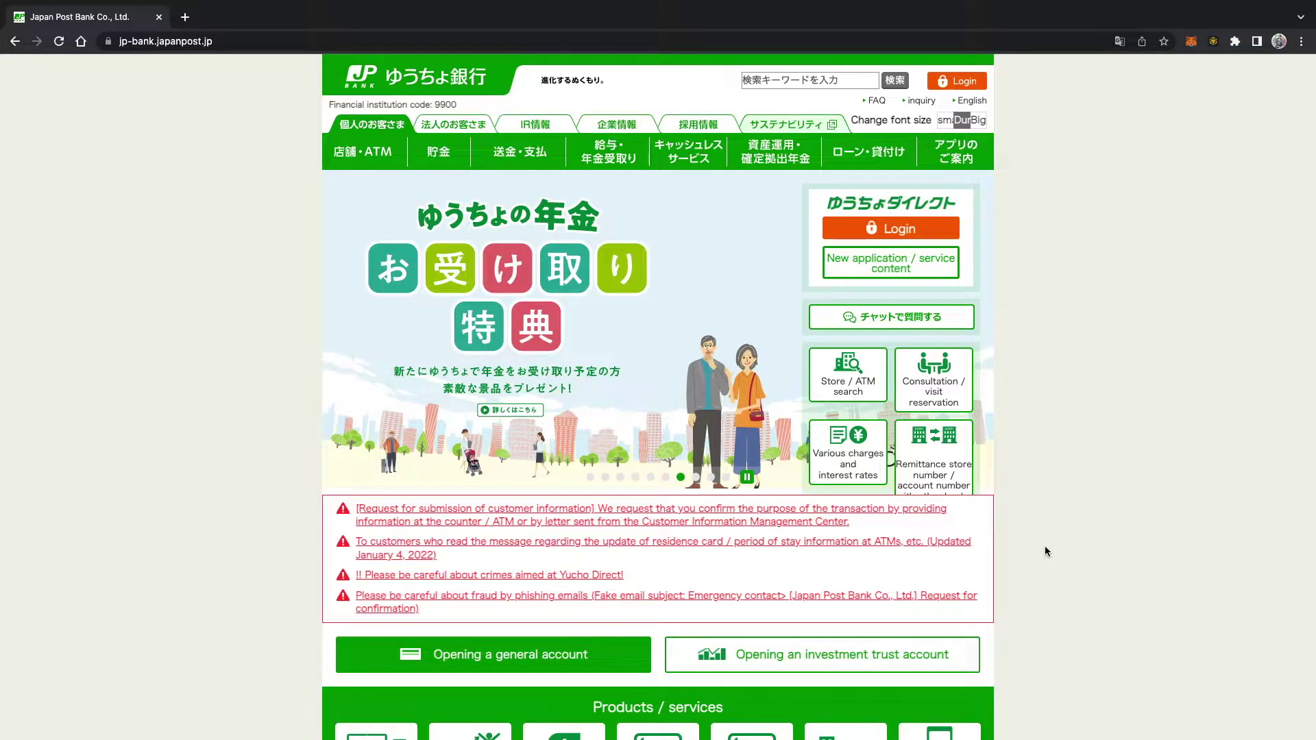
- Go to the Japan Post Bank debit card page and start a Yucho Debit application
{"action": "scroll", "coordinate": [1051, 545], "scroll_direction": "down", "scroll_amount": 3}
{"action": "scroll", "coordinate": [1051, 545], "scroll_direction": "up", "scroll_amount": 3}
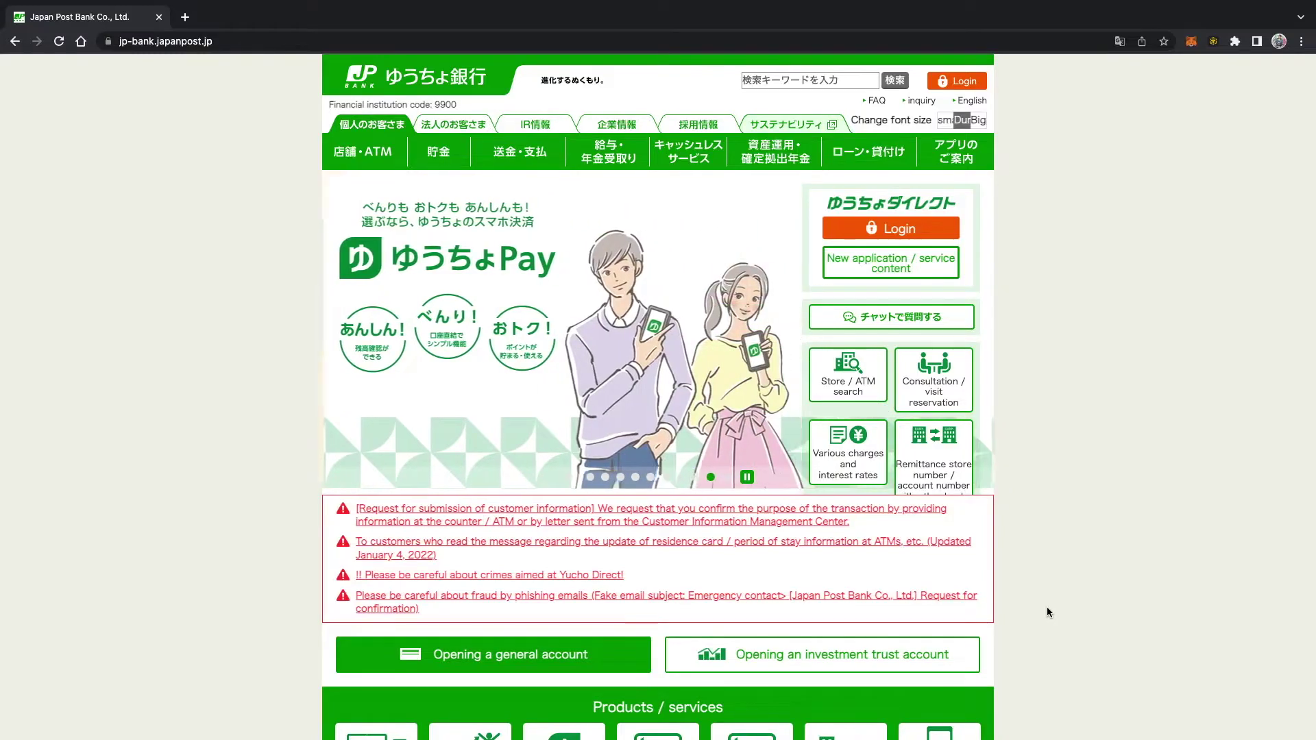
{"action": "scroll", "coordinate": [1047, 612], "scroll_direction": "down", "scroll_amount": 2}
{"action": "scroll", "coordinate": [1047, 612], "scroll_direction": "down", "scroll_amount": 4}
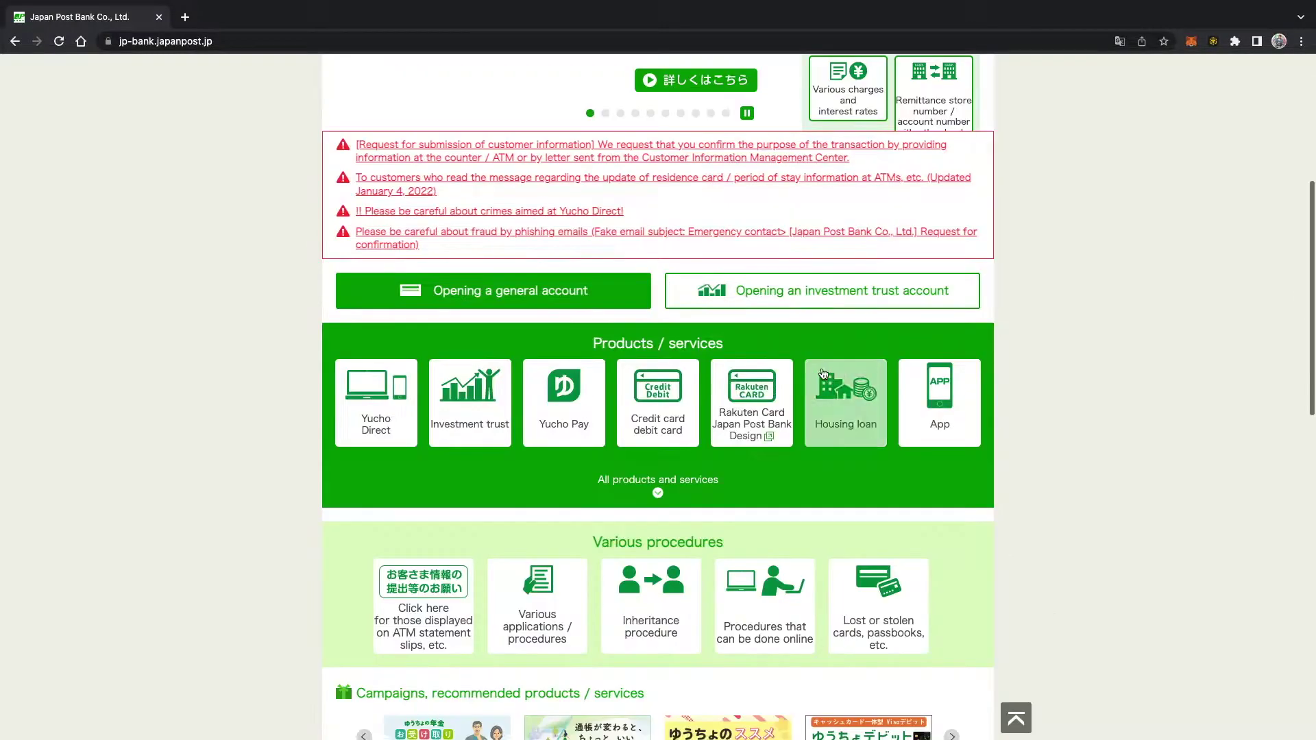
{"action": "left_click", "coordinate": [650, 414]}
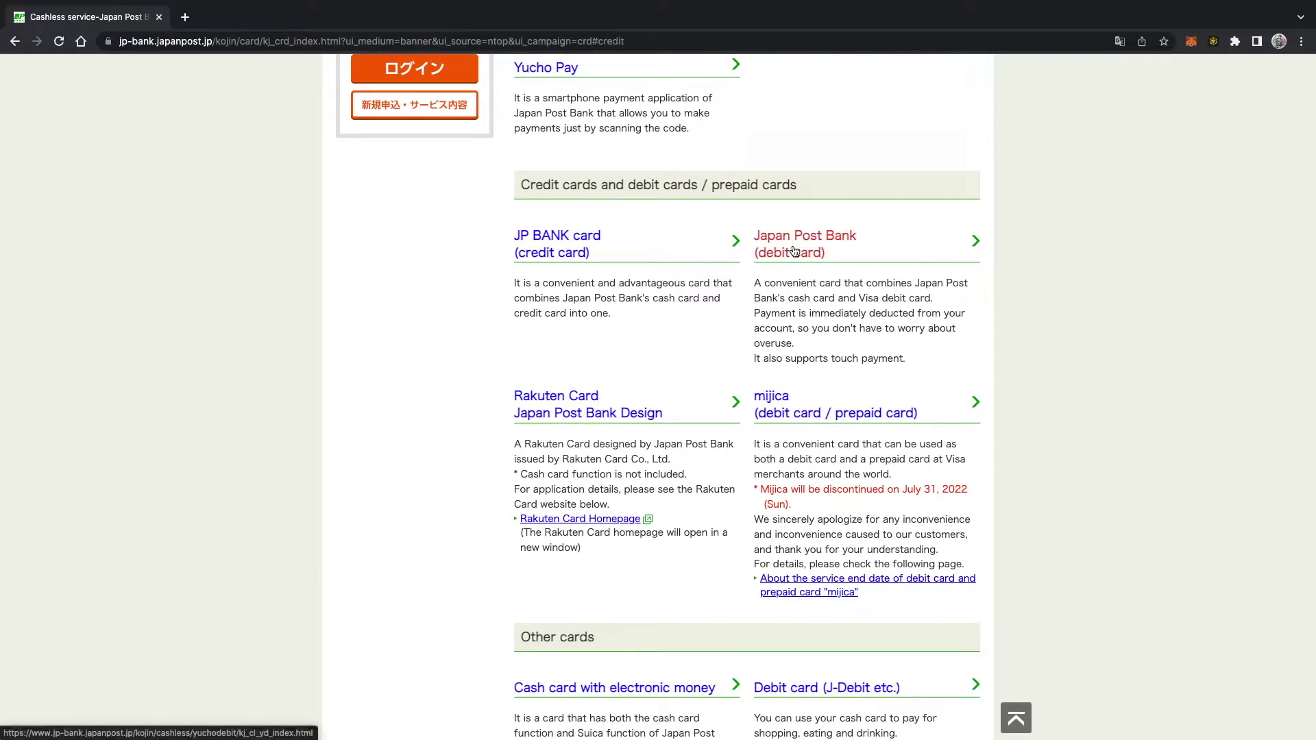
{"action": "left_click", "coordinate": [794, 251]}
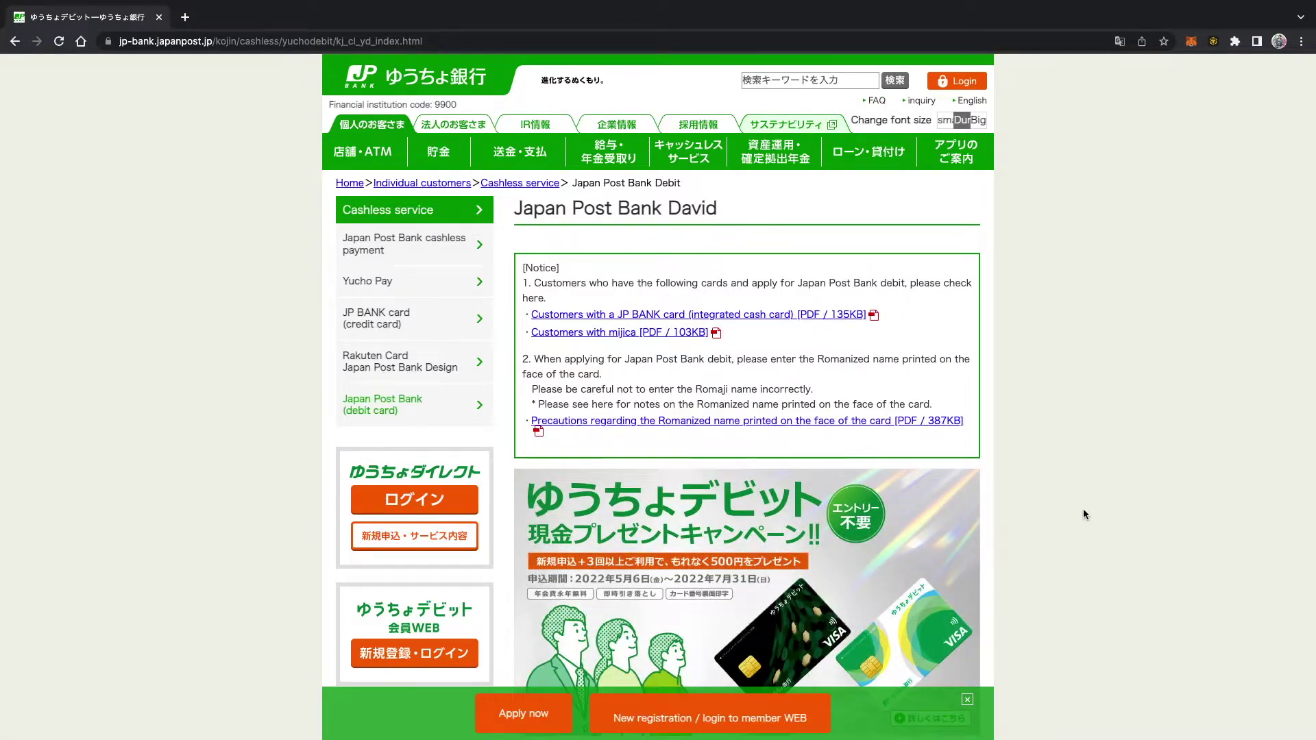
{"action": "scroll", "coordinate": [1076, 507], "scroll_direction": "down", "scroll_amount": 4}
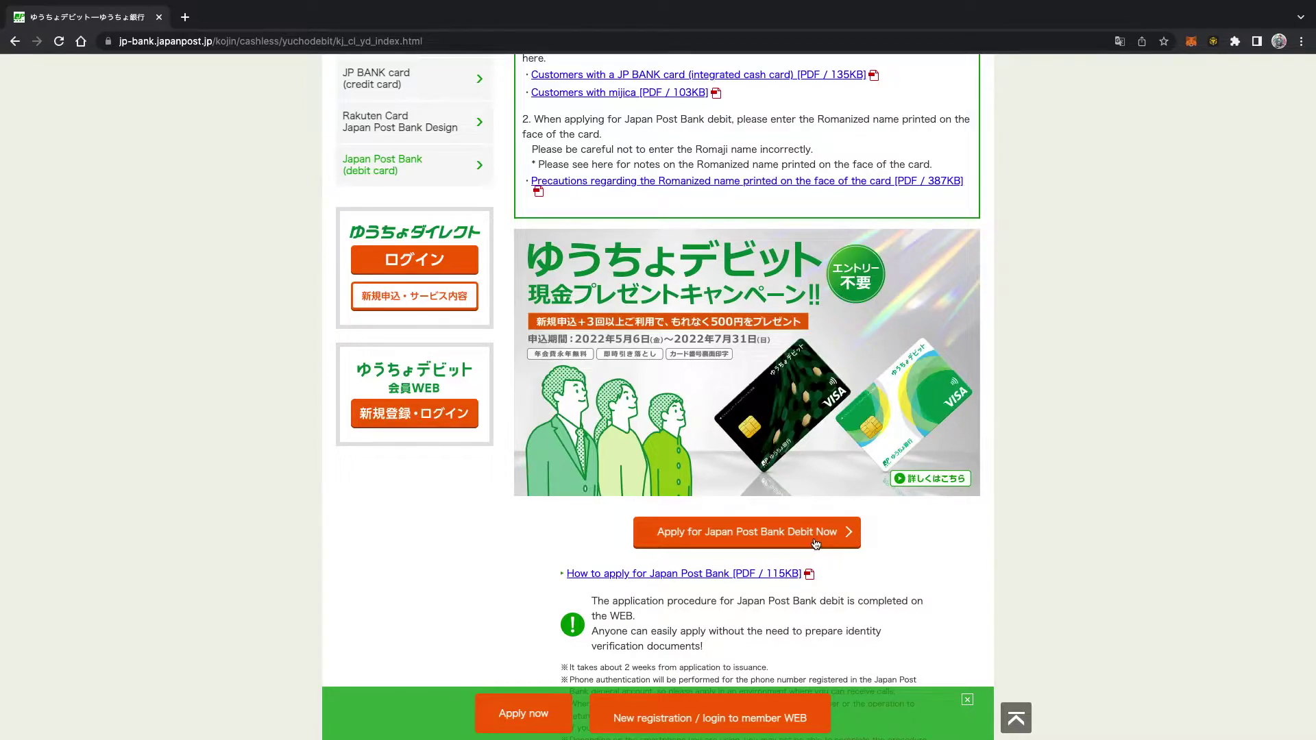
{"action": "left_click", "coordinate": [782, 533]}
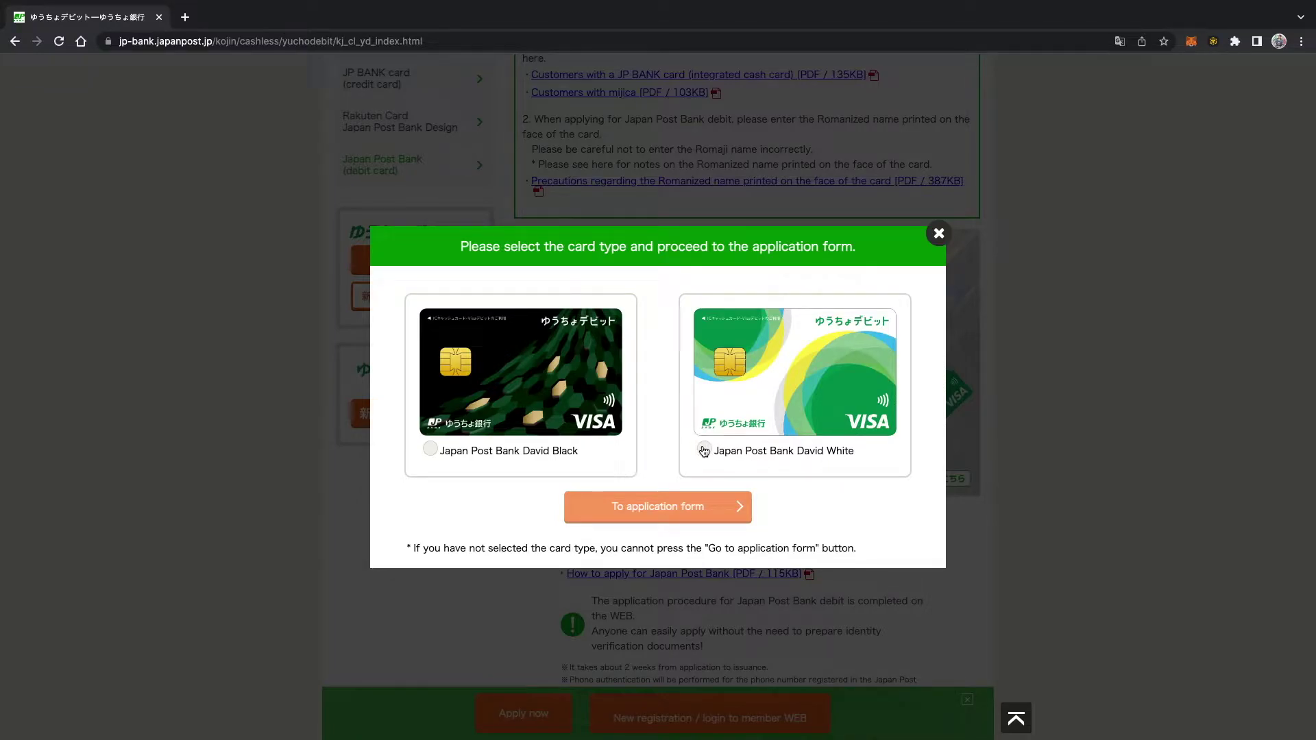
- Pick the White card design and confirm the ineligible-applicant notice to reach e-mail registration
{"action": "left_click", "coordinate": [704, 450]}
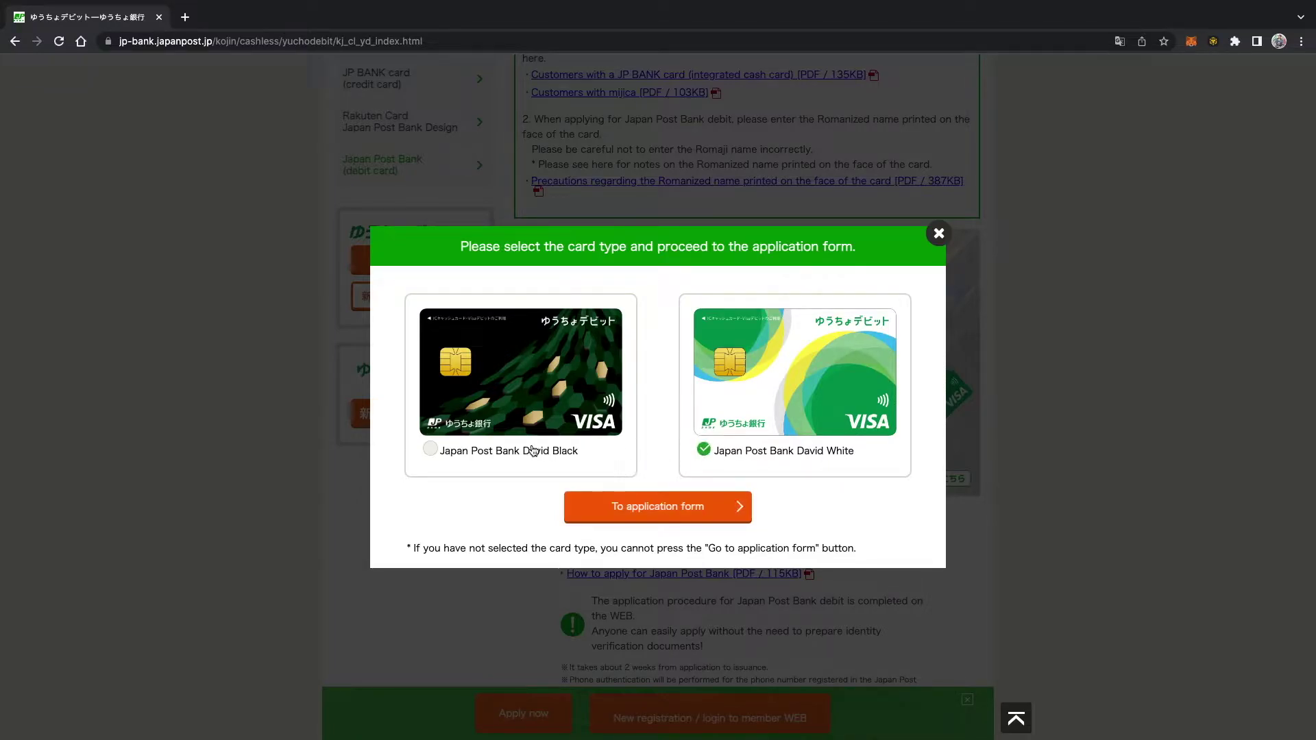
{"action": "left_click", "coordinate": [706, 519]}
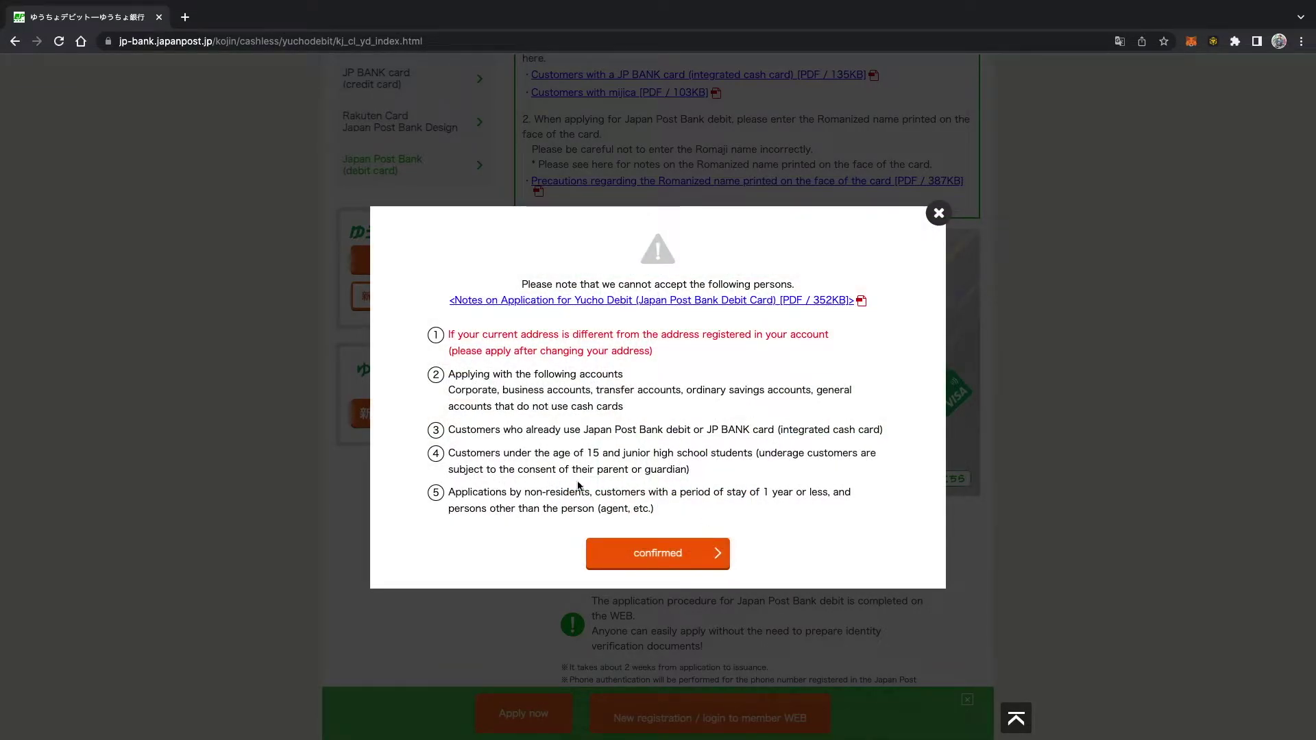
{"action": "left_click", "coordinate": [666, 561]}
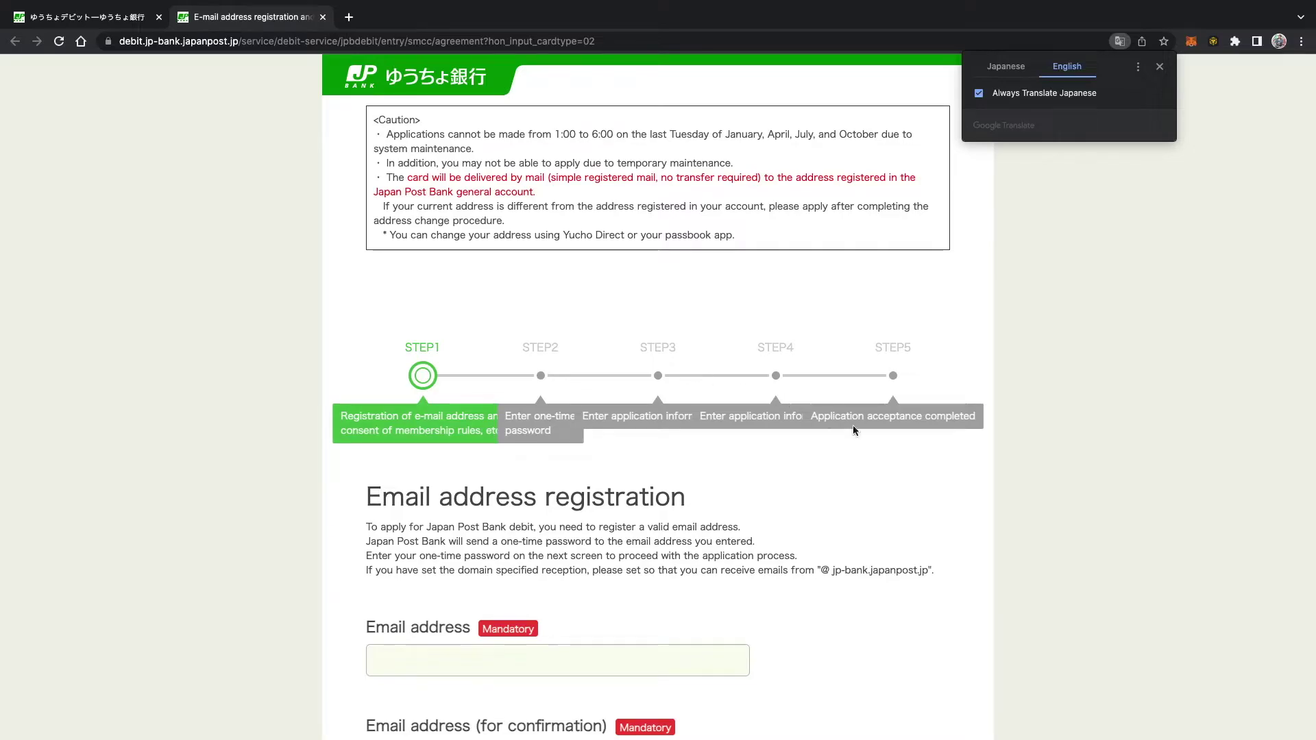
{"action": "scroll", "coordinate": [882, 430], "scroll_direction": "down", "scroll_amount": 5}
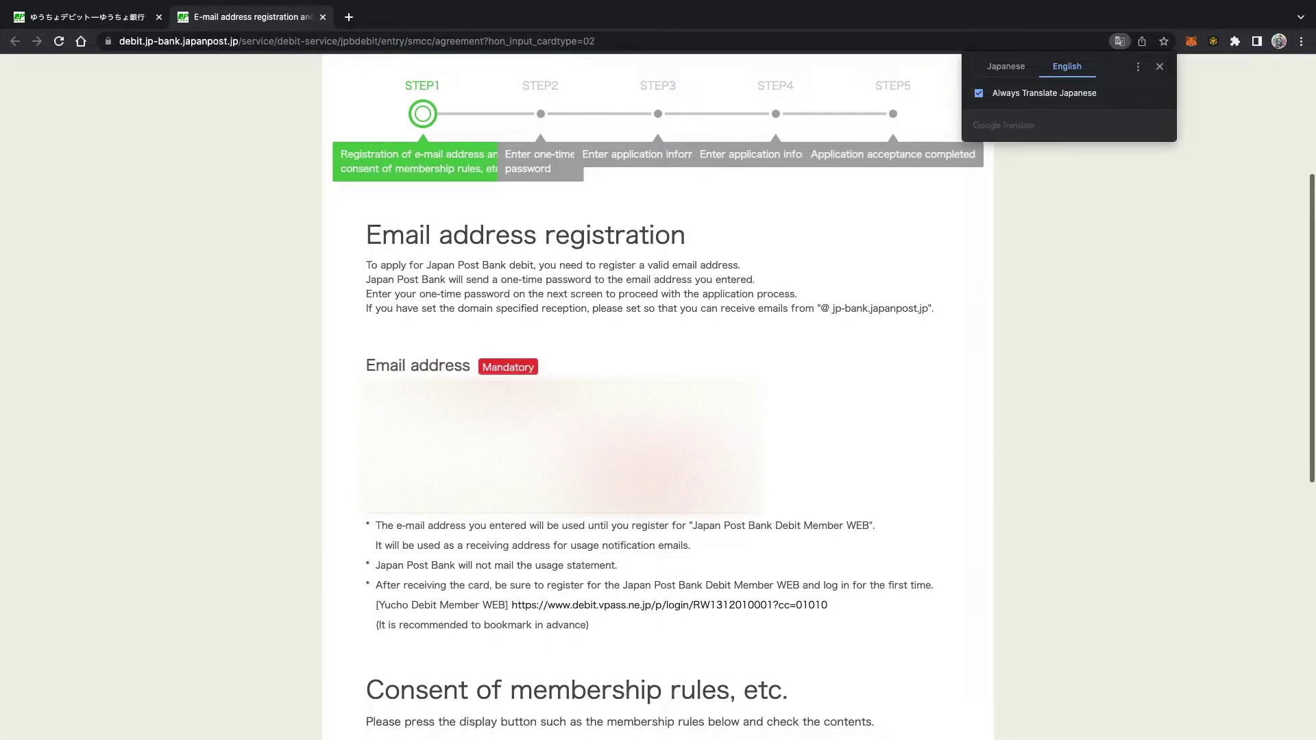
- Enter the e-mail address and read through the debit membership regulations document
{"action": "left_click", "coordinate": [424, 404]}
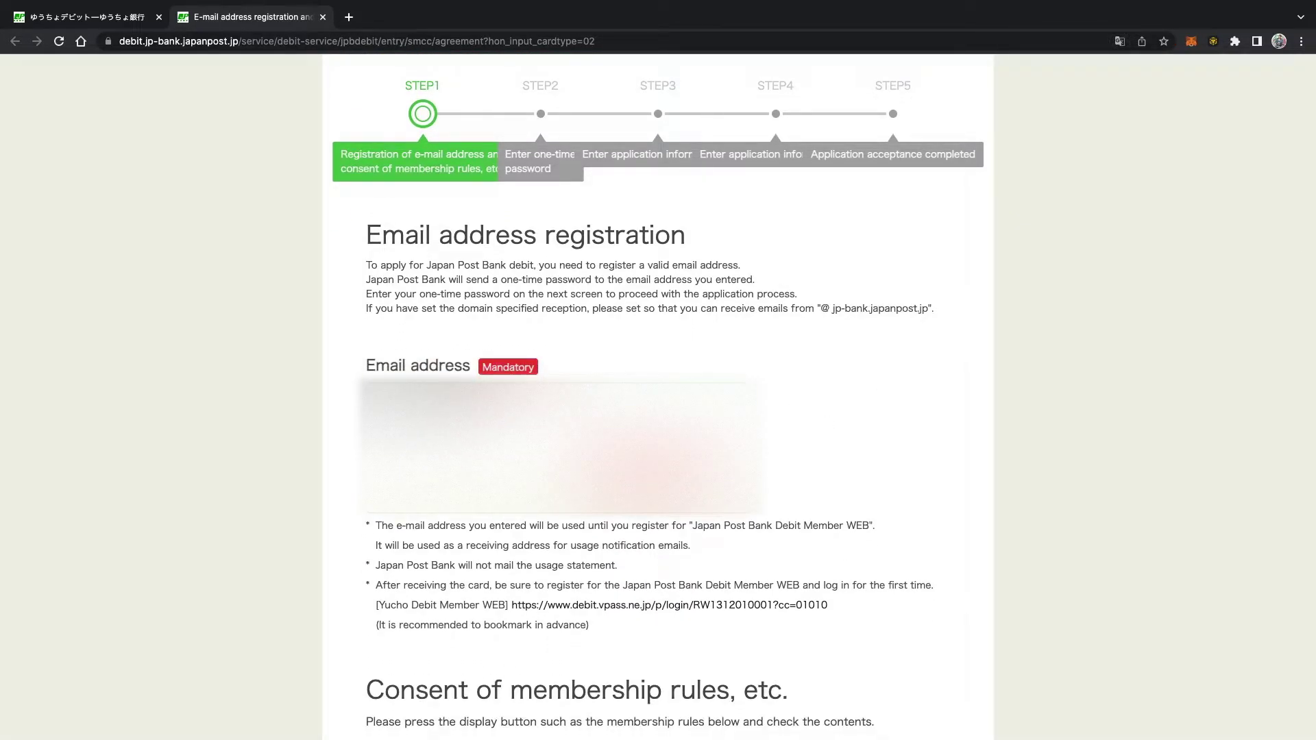
{"action": "scroll", "coordinate": [501, 388], "scroll_direction": "down", "scroll_amount": 8}
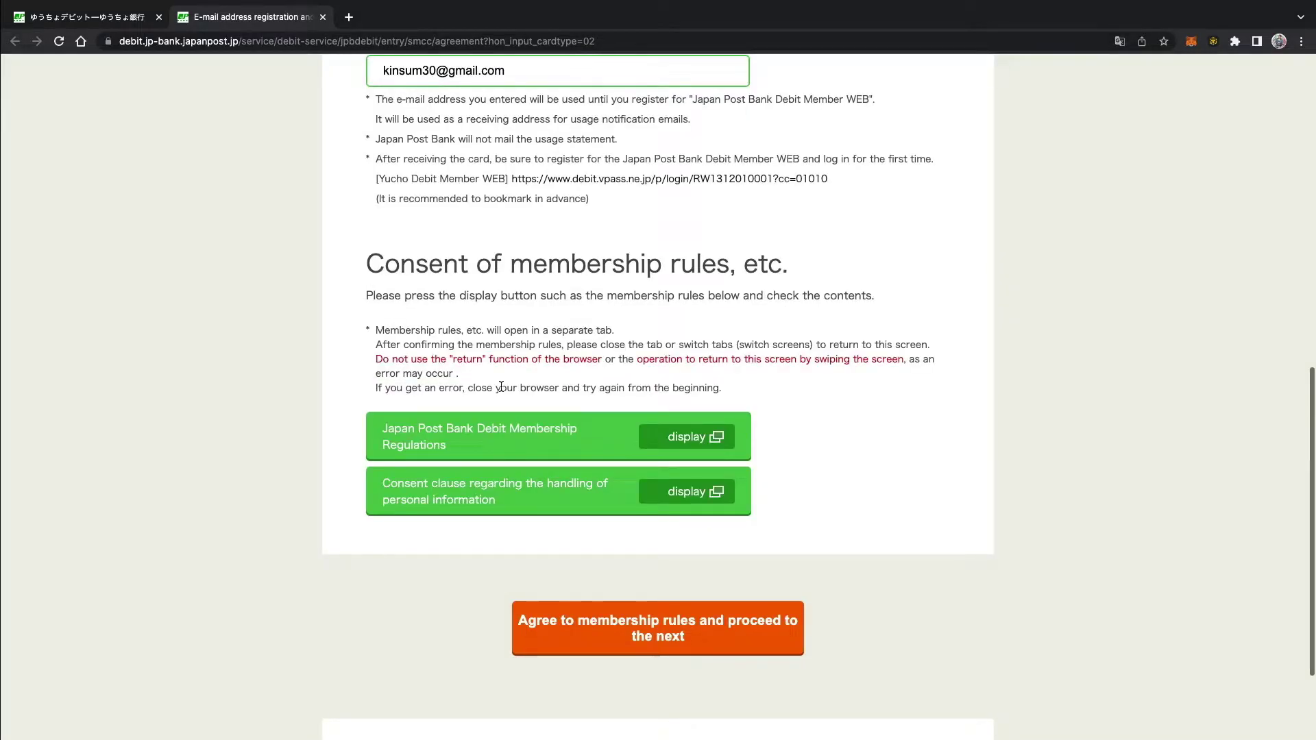
{"action": "left_click", "coordinate": [684, 446]}
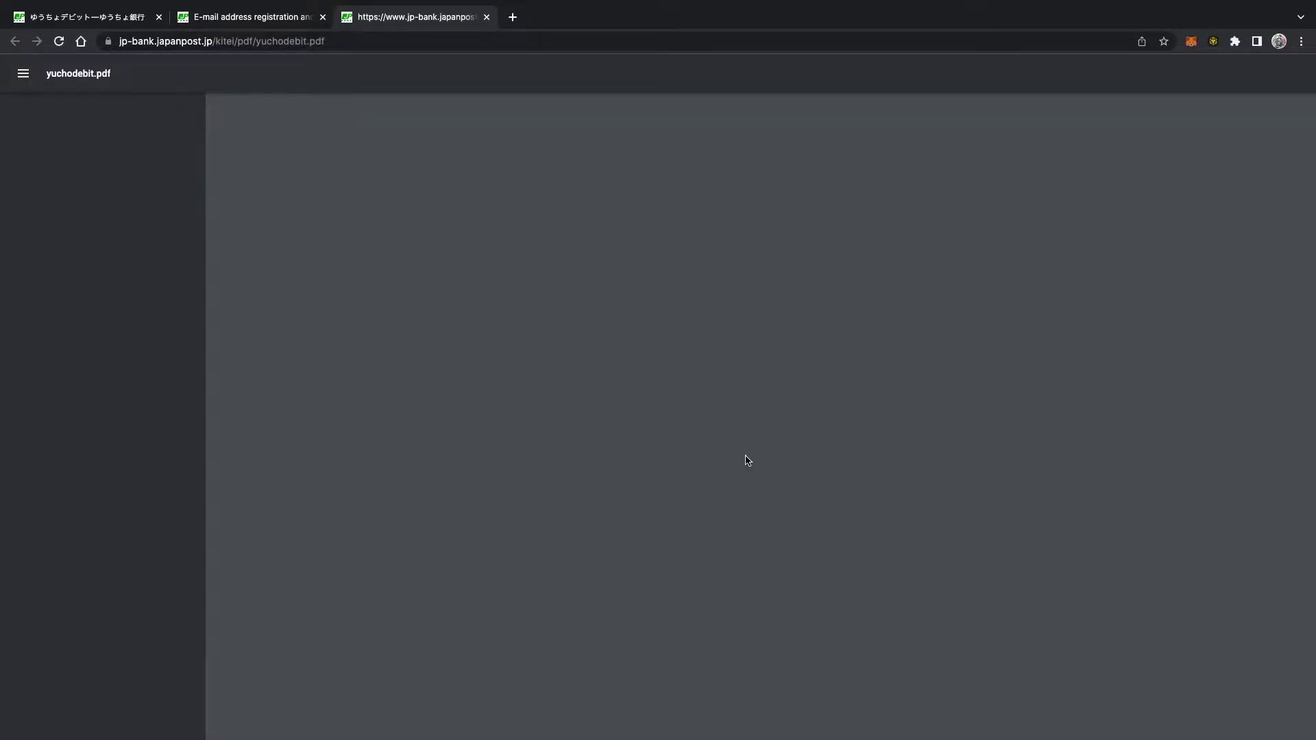
{"action": "scroll", "coordinate": [746, 456], "scroll_direction": "down", "scroll_amount": 20}
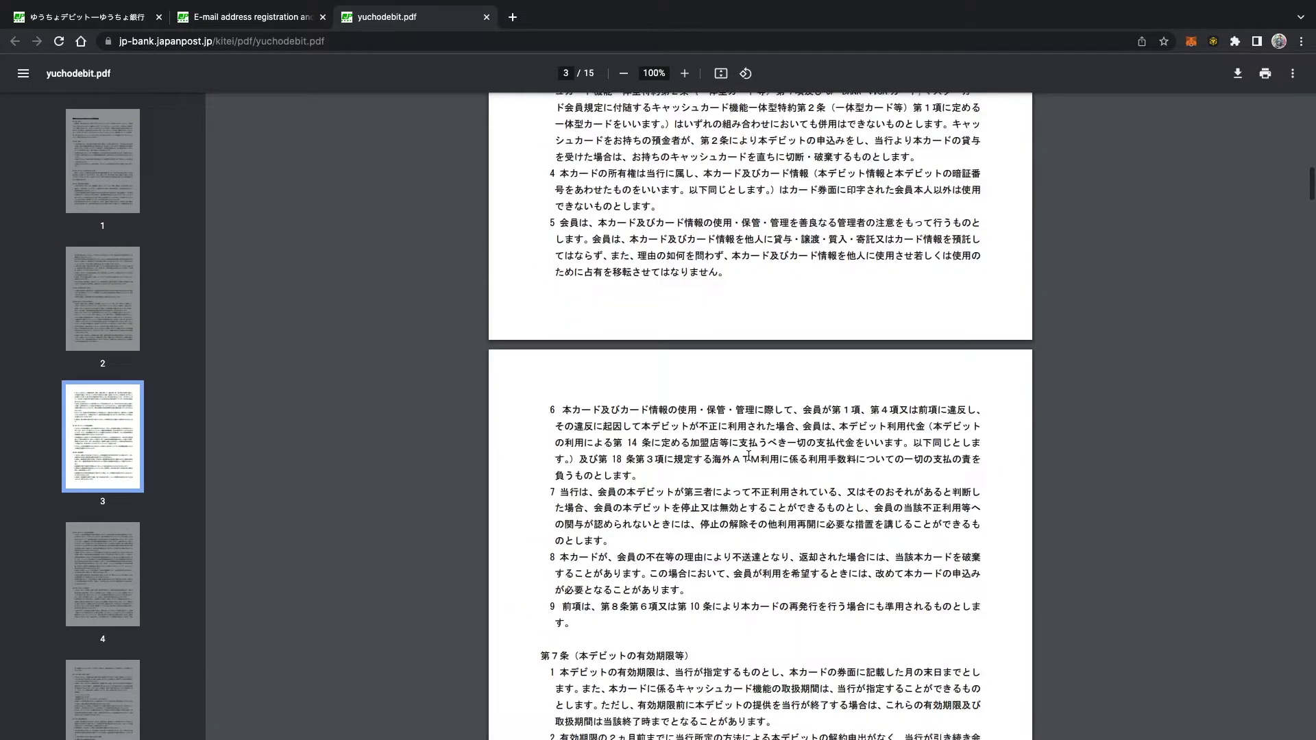
{"action": "scroll", "coordinate": [748, 456], "scroll_direction": "down", "scroll_amount": 20}
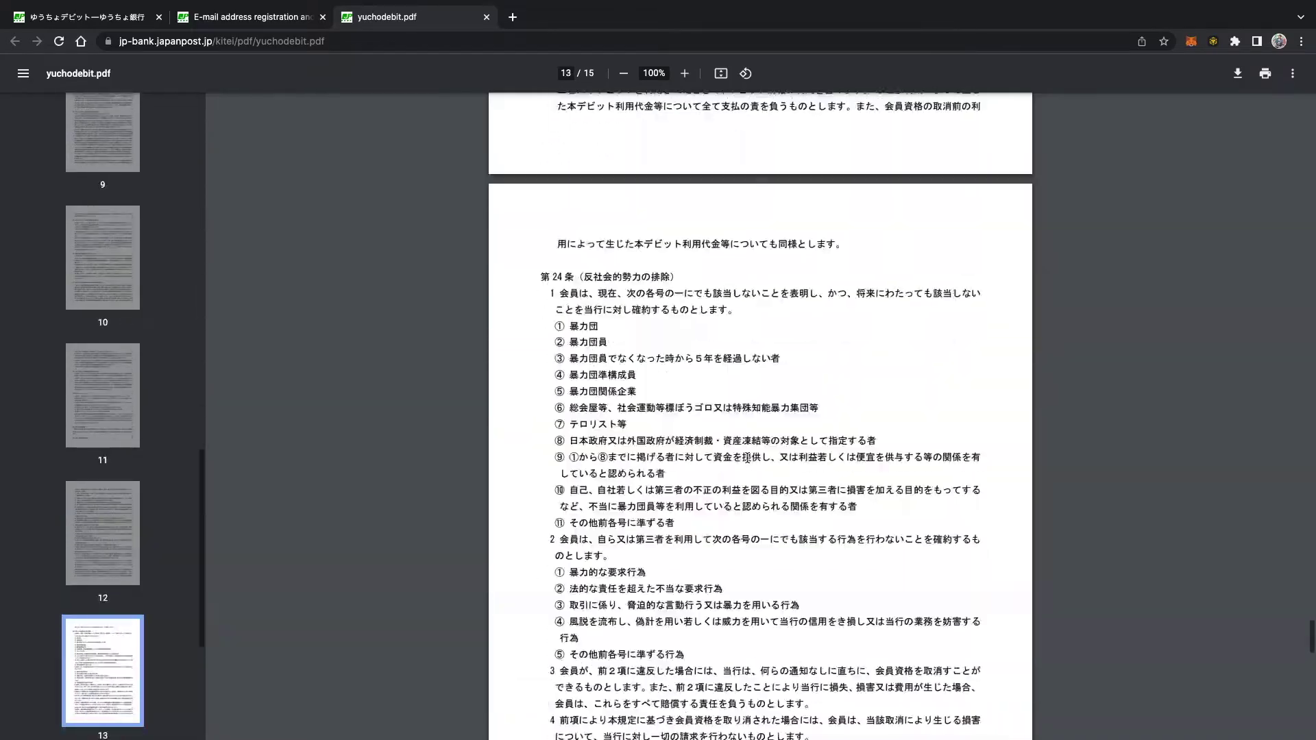
{"action": "left_click", "coordinate": [490, 19]}
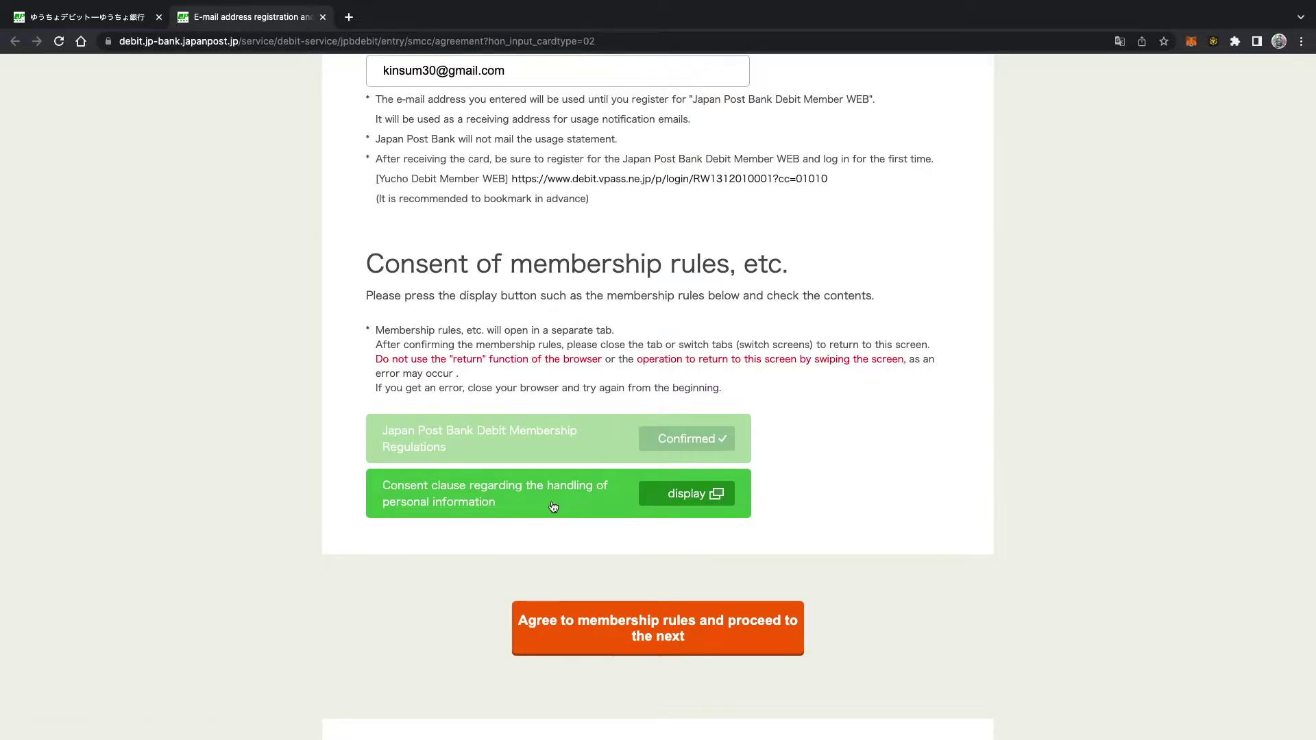
- Read the personal information consent clause, then agree to the membership rules and proceed
{"action": "left_click", "coordinate": [553, 506]}
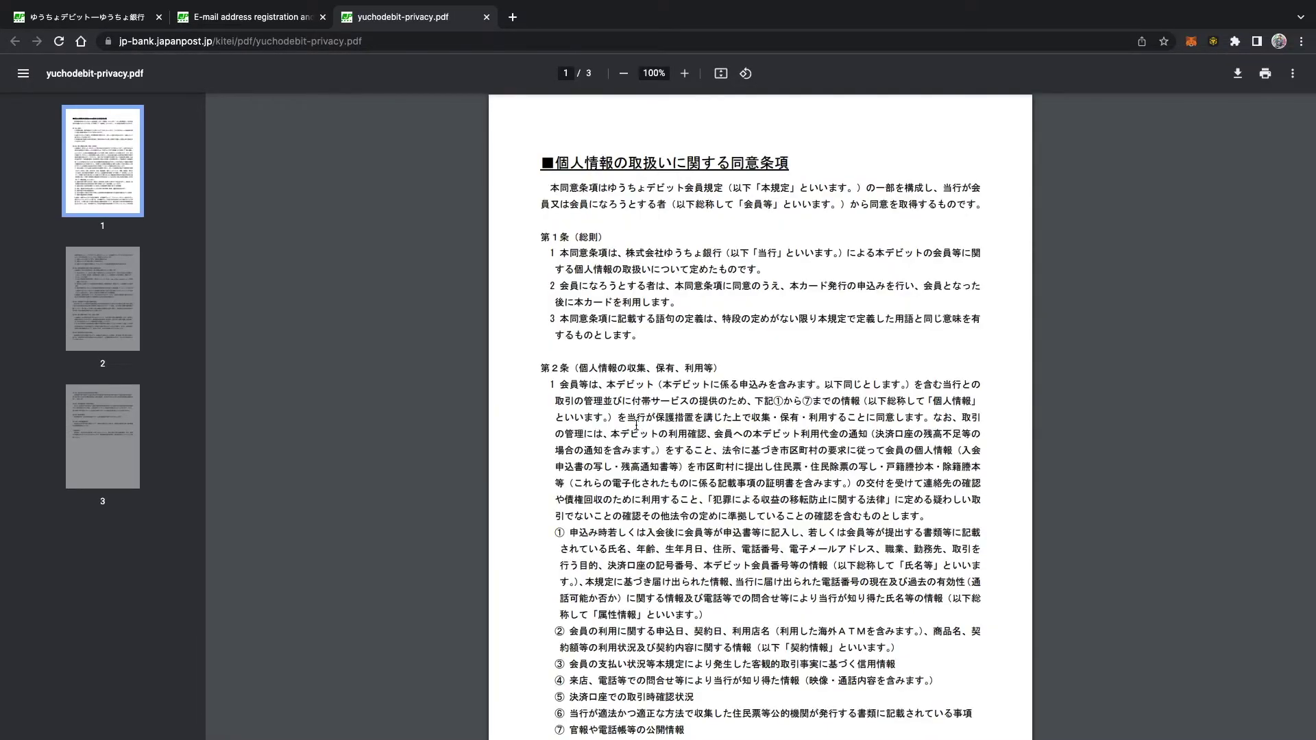
{"action": "scroll", "coordinate": [638, 427], "scroll_direction": "down", "scroll_amount": 15}
{"action": "scroll", "coordinate": [638, 426], "scroll_direction": "down", "scroll_amount": 9}
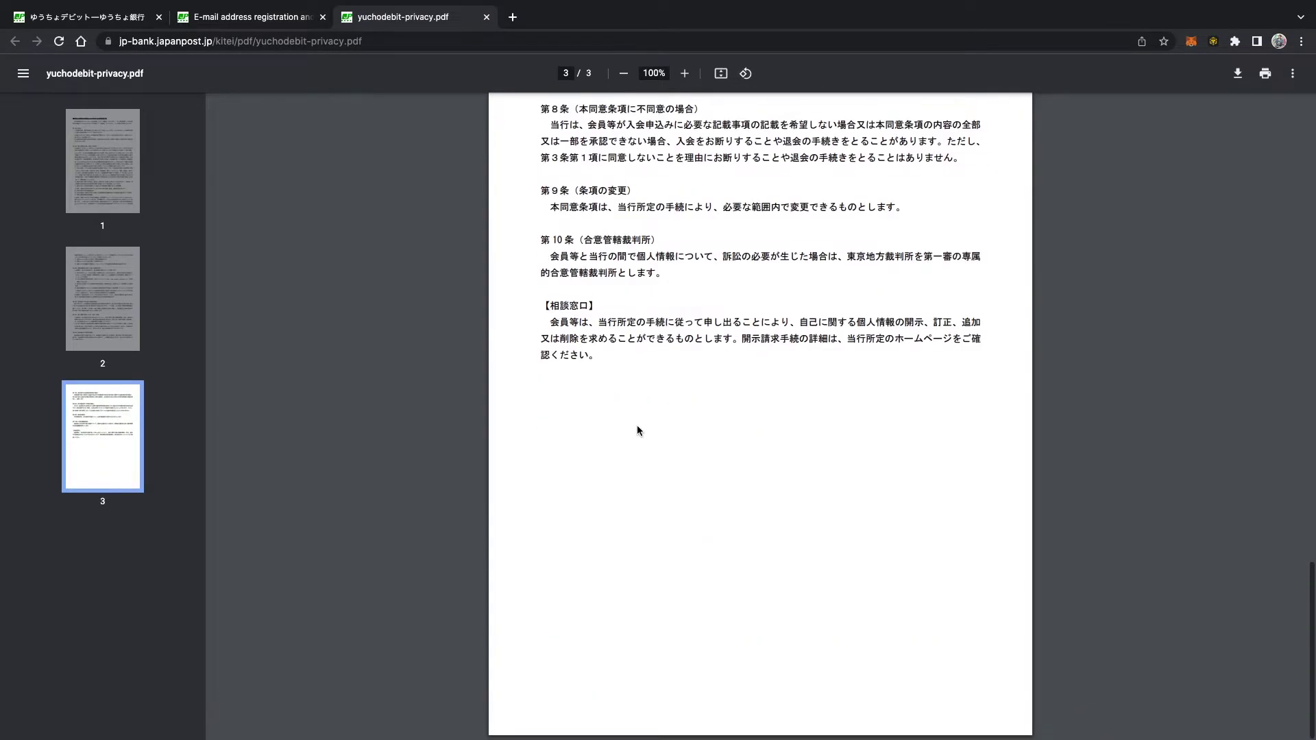
{"action": "left_click", "coordinate": [490, 23]}
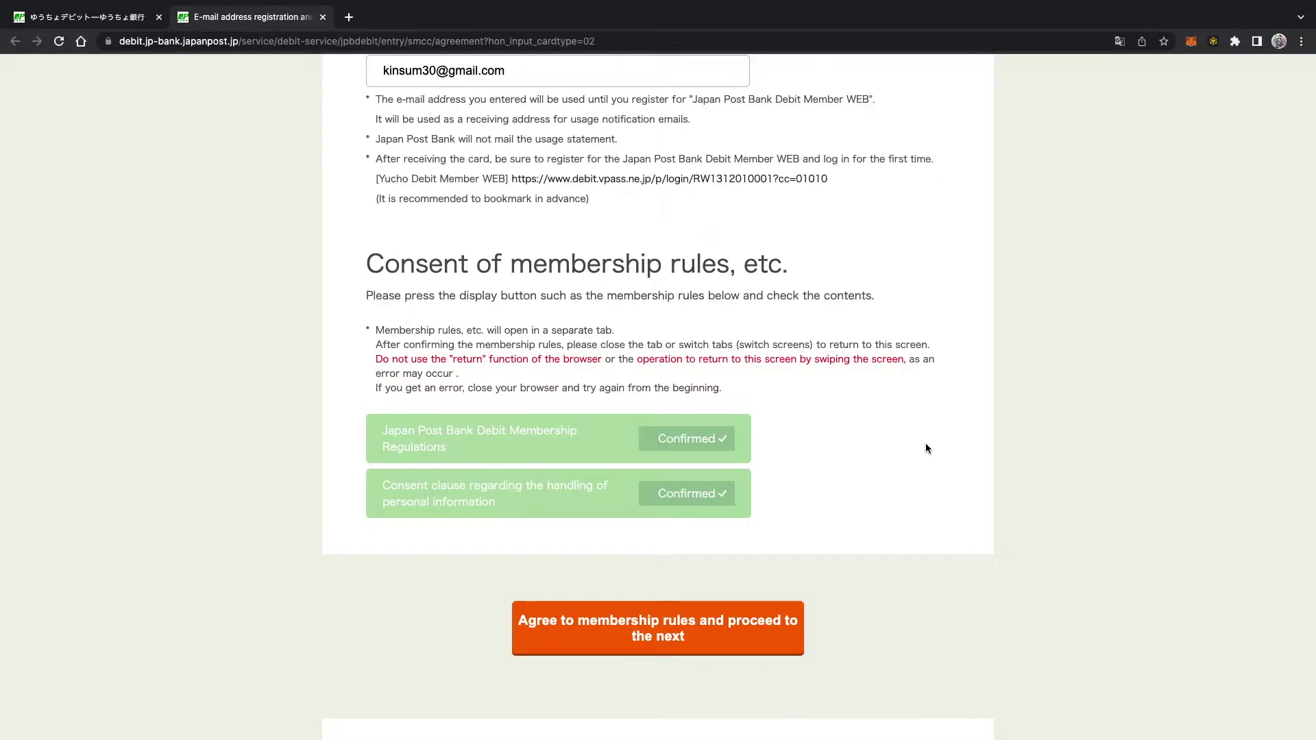
{"action": "scroll", "coordinate": [926, 445], "scroll_direction": "down", "scroll_amount": 2}
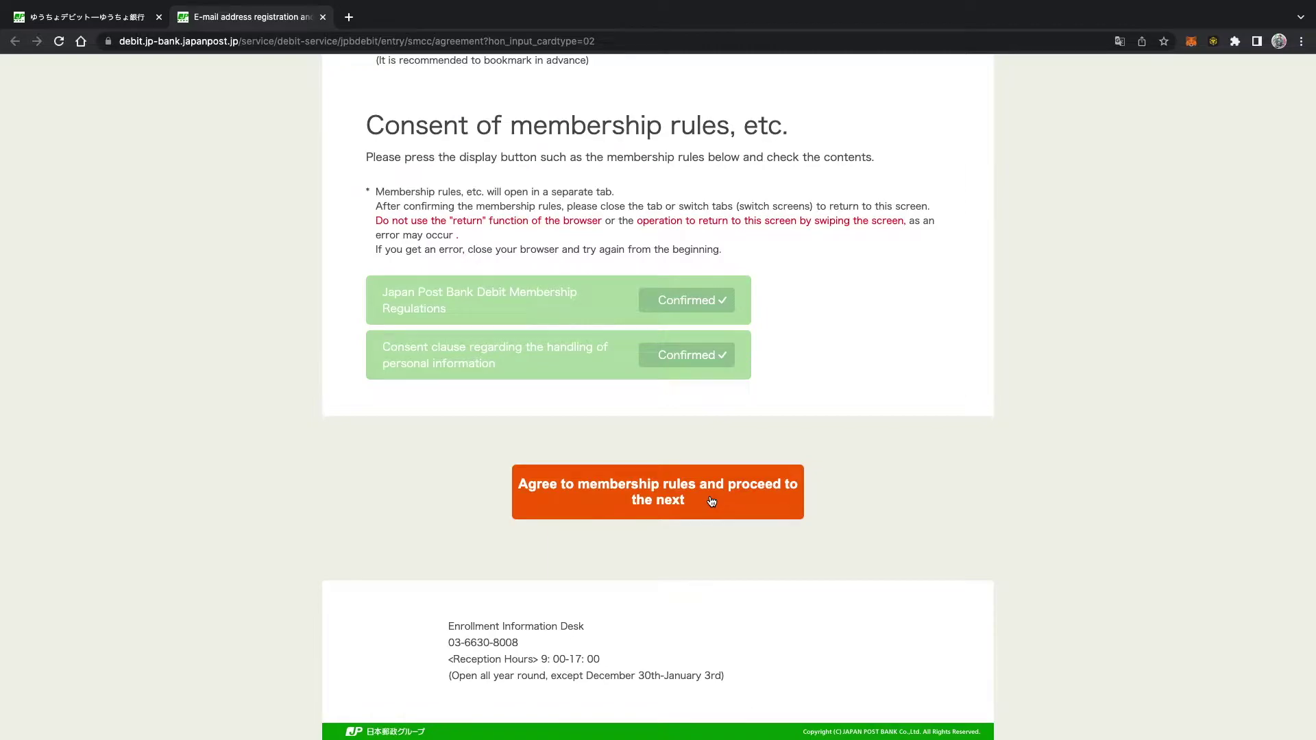
{"action": "left_click", "coordinate": [712, 502]}
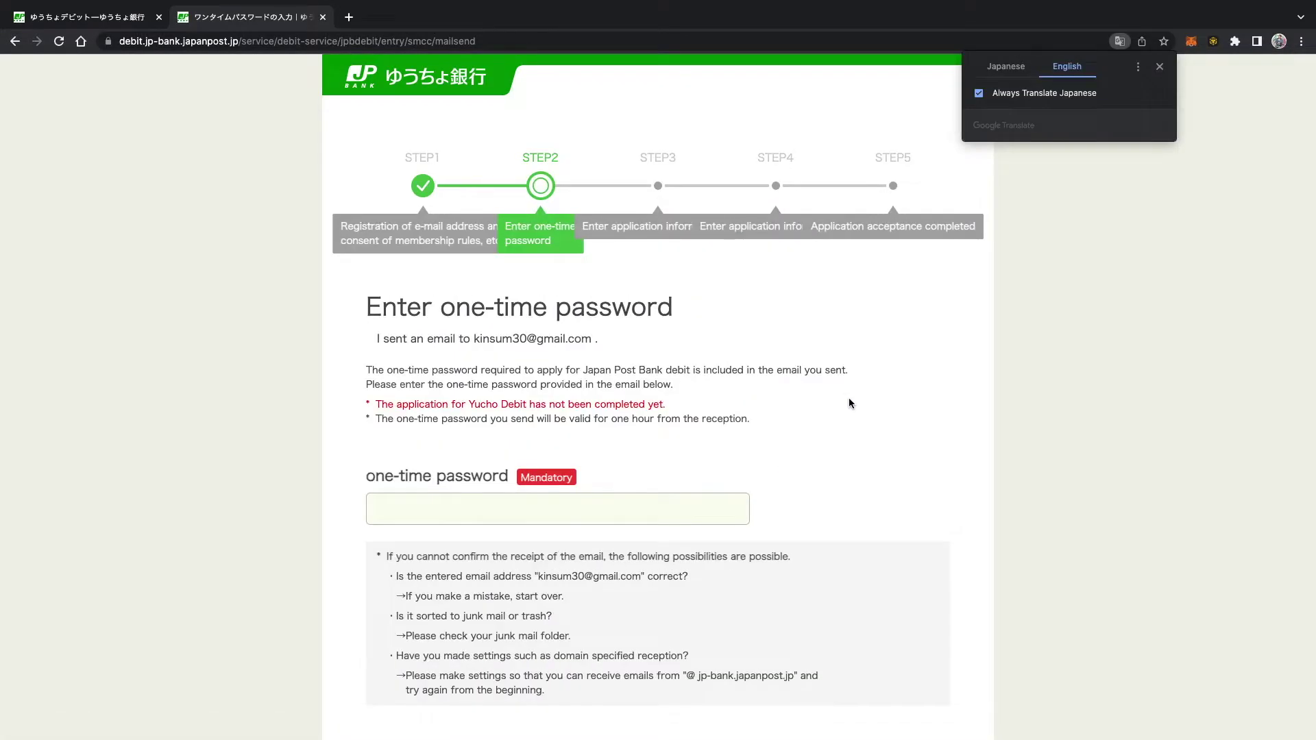
- Enter the e-mailed one-time password and continue to Step 3, application information ①
{"action": "scroll", "coordinate": [878, 469], "scroll_direction": "down", "scroll_amount": 2}
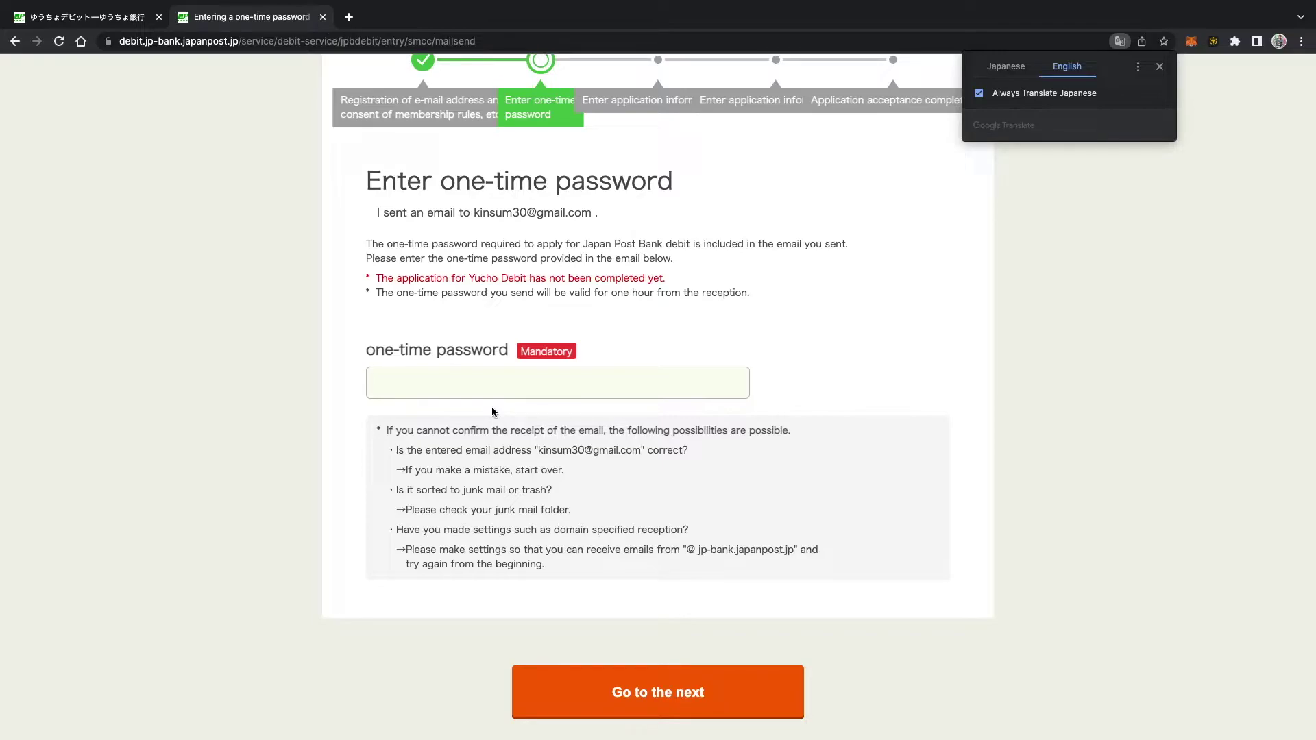
{"action": "left_click", "coordinate": [484, 381]}
{"action": "left_click", "coordinate": [682, 704]}
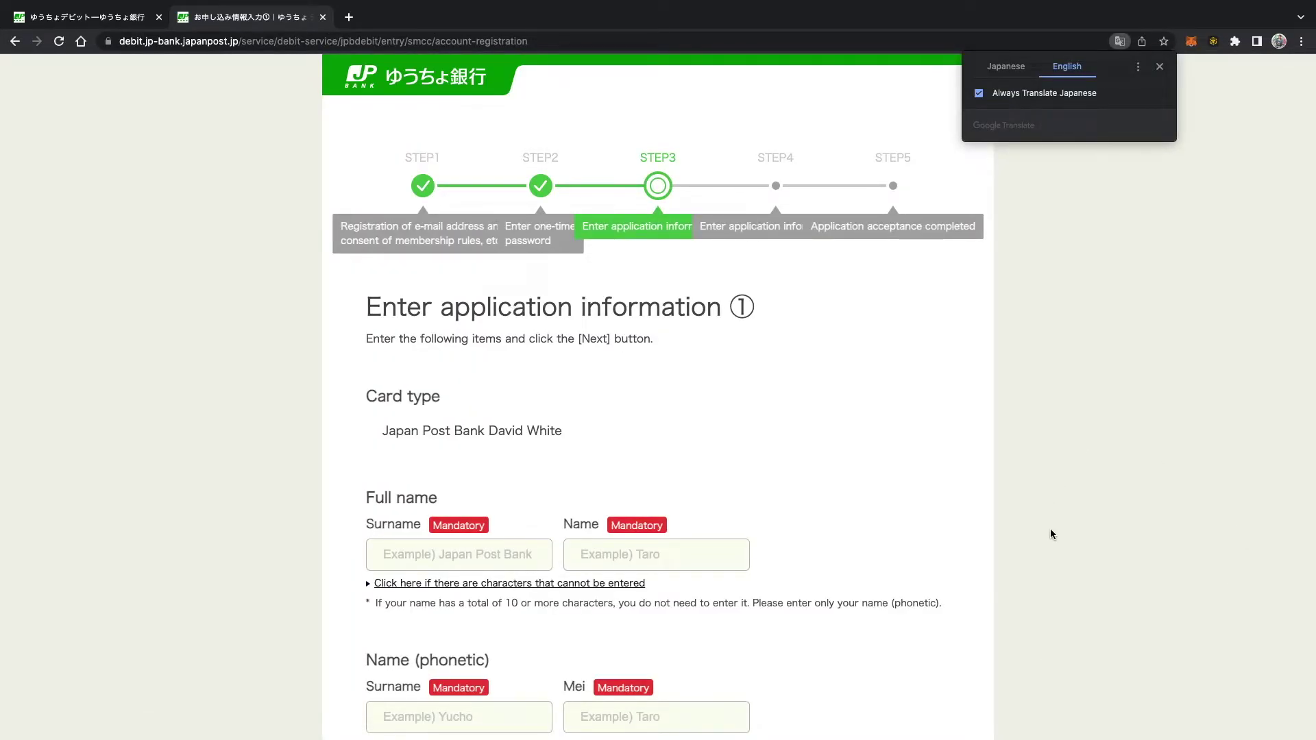
- Turn off Google Translate so the application form shows in its original Japanese
{"action": "scroll", "coordinate": [1051, 533], "scroll_direction": "down", "scroll_amount": 3}
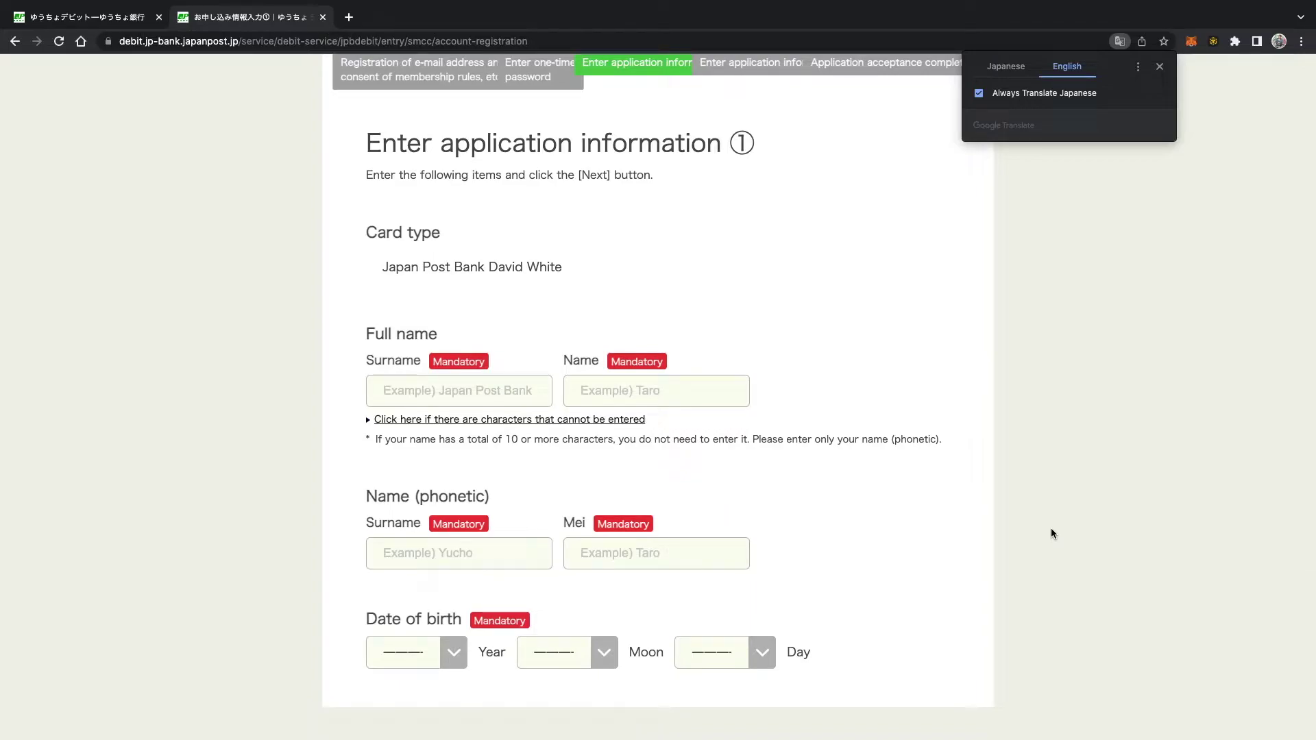
{"action": "scroll", "coordinate": [1052, 534], "scroll_direction": "up", "scroll_amount": 2}
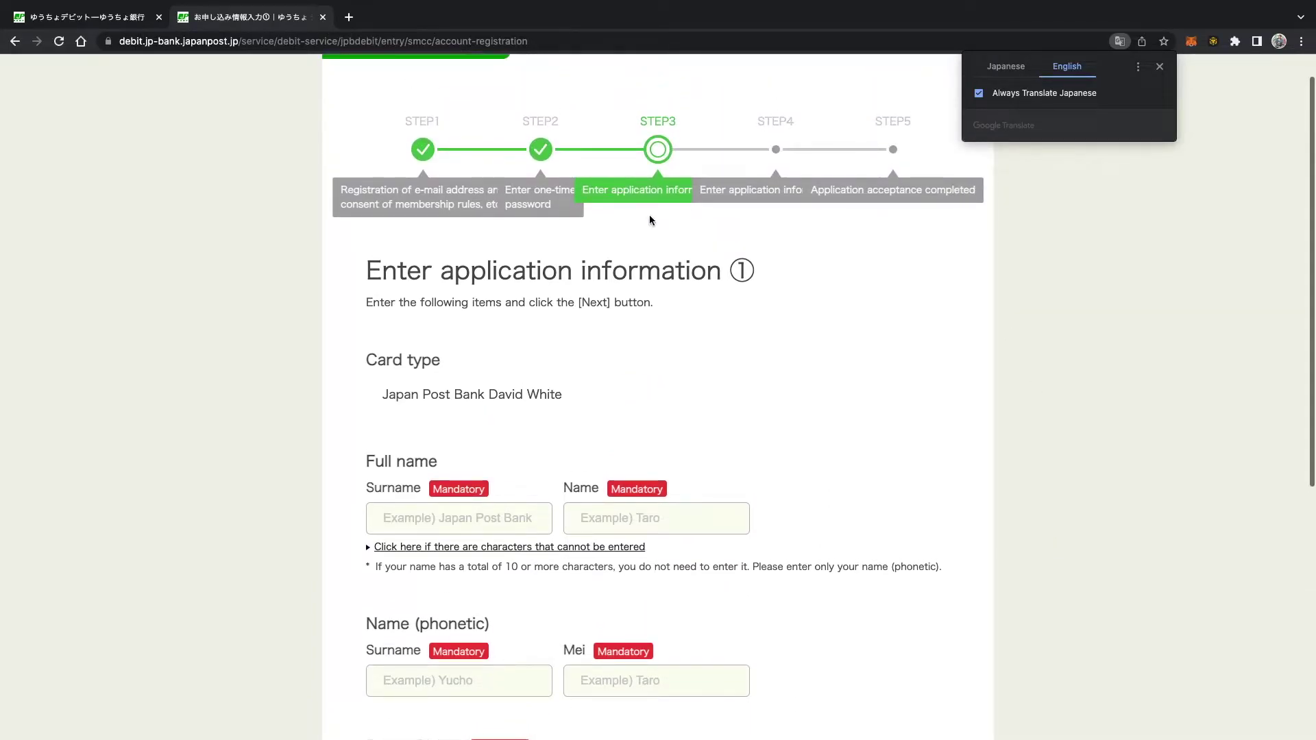
{"action": "scroll", "coordinate": [1014, 600], "scroll_direction": "down", "scroll_amount": 3}
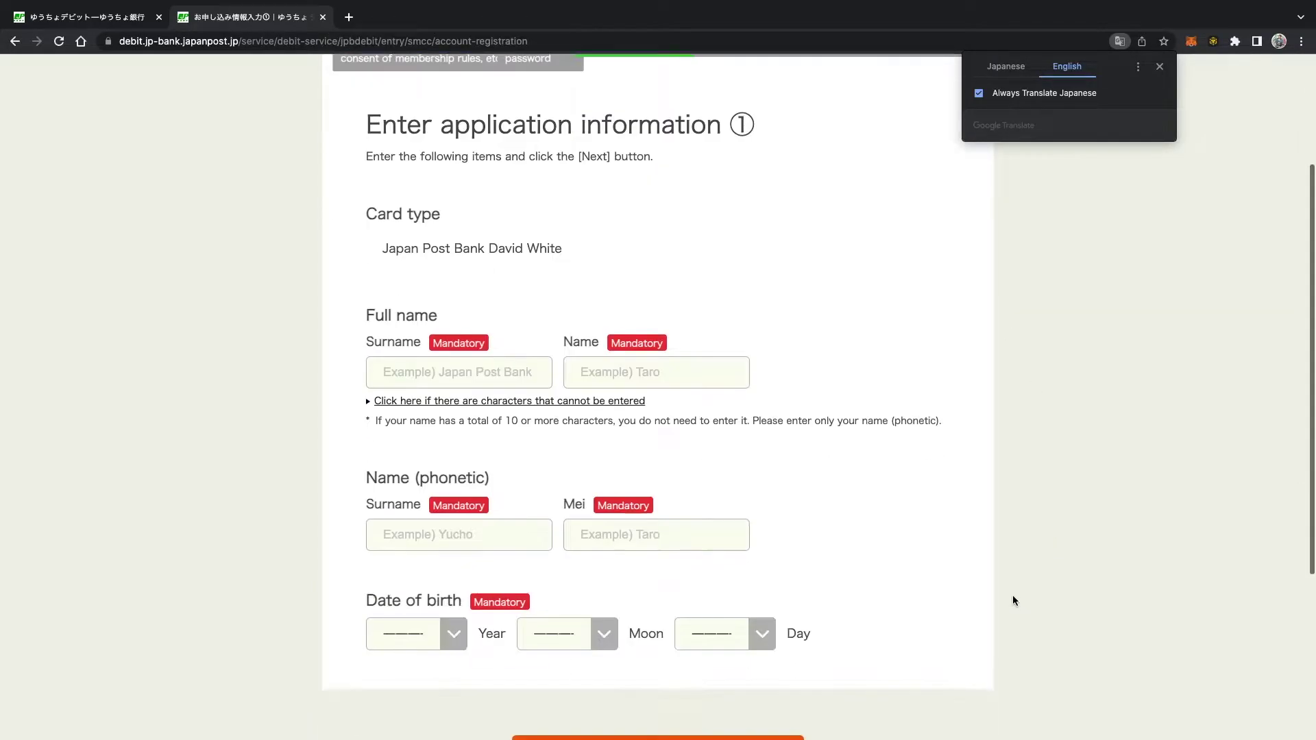
{"action": "scroll", "coordinate": [1014, 593], "scroll_direction": "down", "scroll_amount": 1}
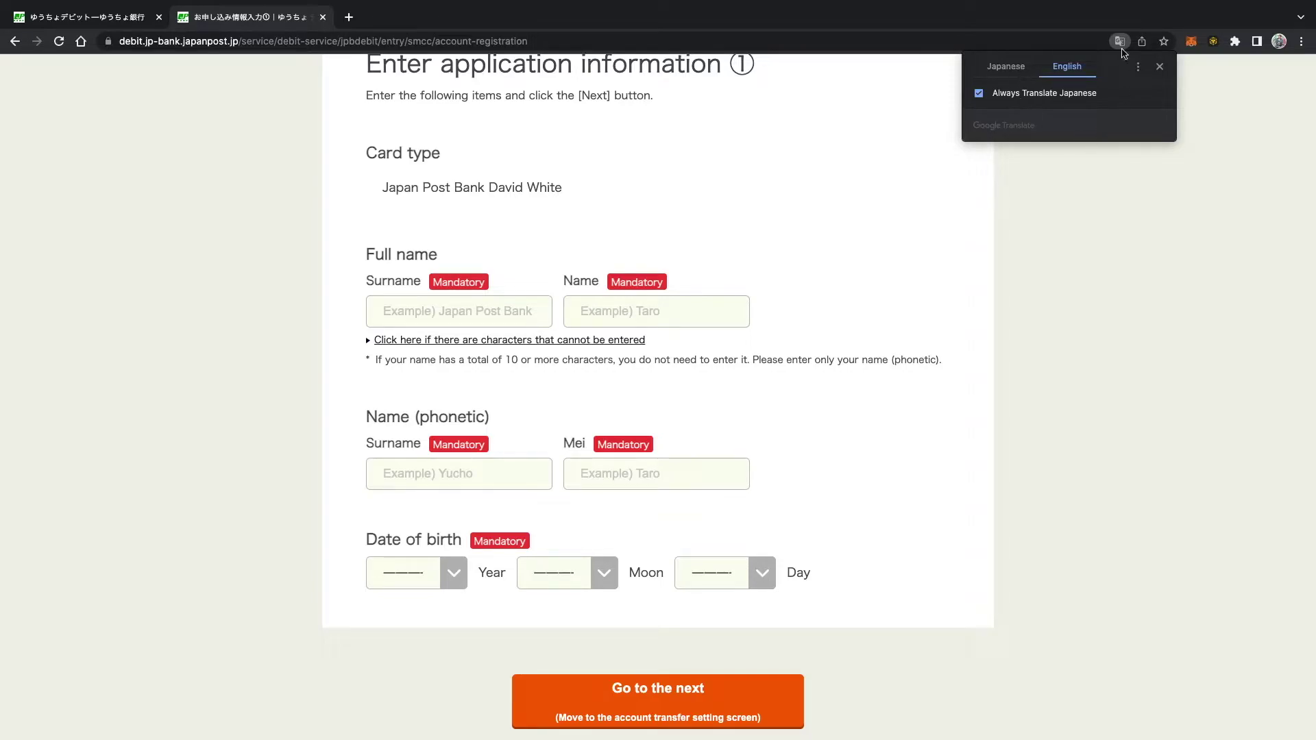
{"action": "left_click", "coordinate": [1118, 42]}
{"action": "left_click", "coordinate": [1118, 41]}
{"action": "left_click", "coordinate": [1013, 69]}
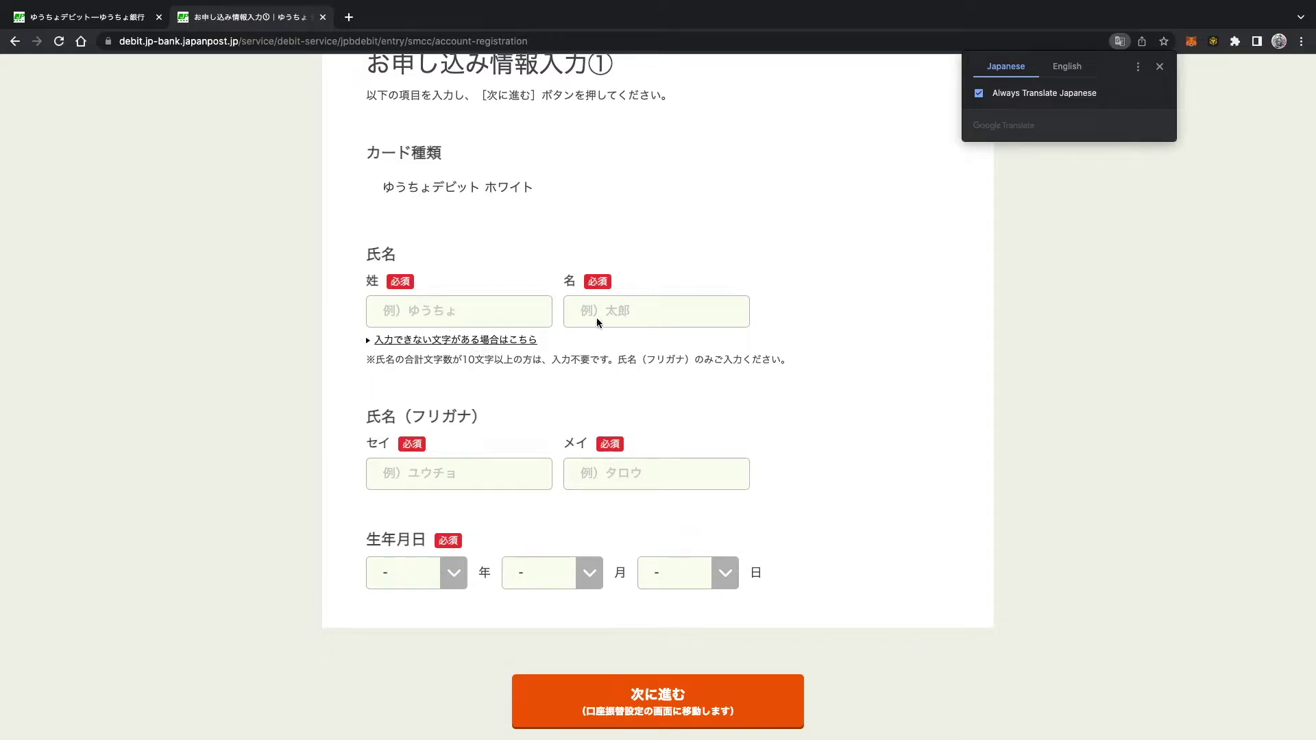
- Fill in the phonetic surname, given name and birth date, then continue to account transfer setup
{"action": "left_click", "coordinate": [407, 477]}
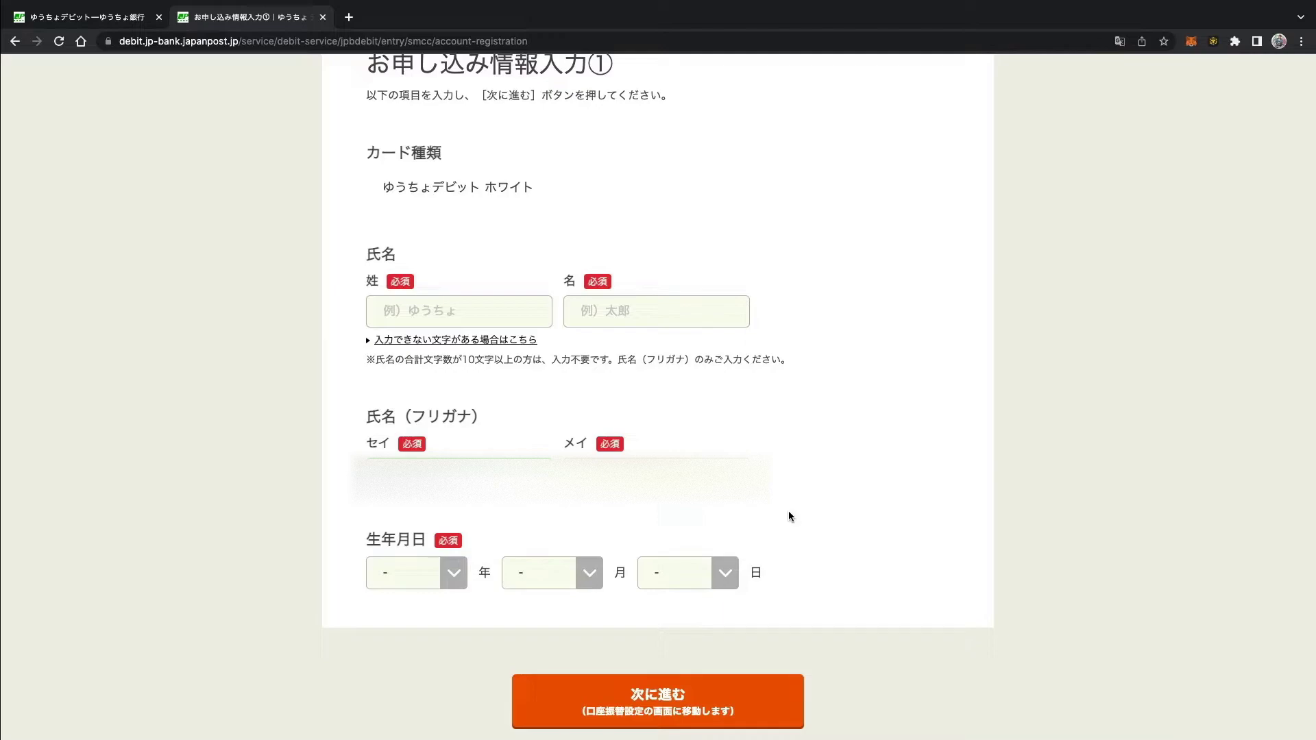
{"action": "scroll", "coordinate": [790, 516], "scroll_direction": "down", "scroll_amount": 3}
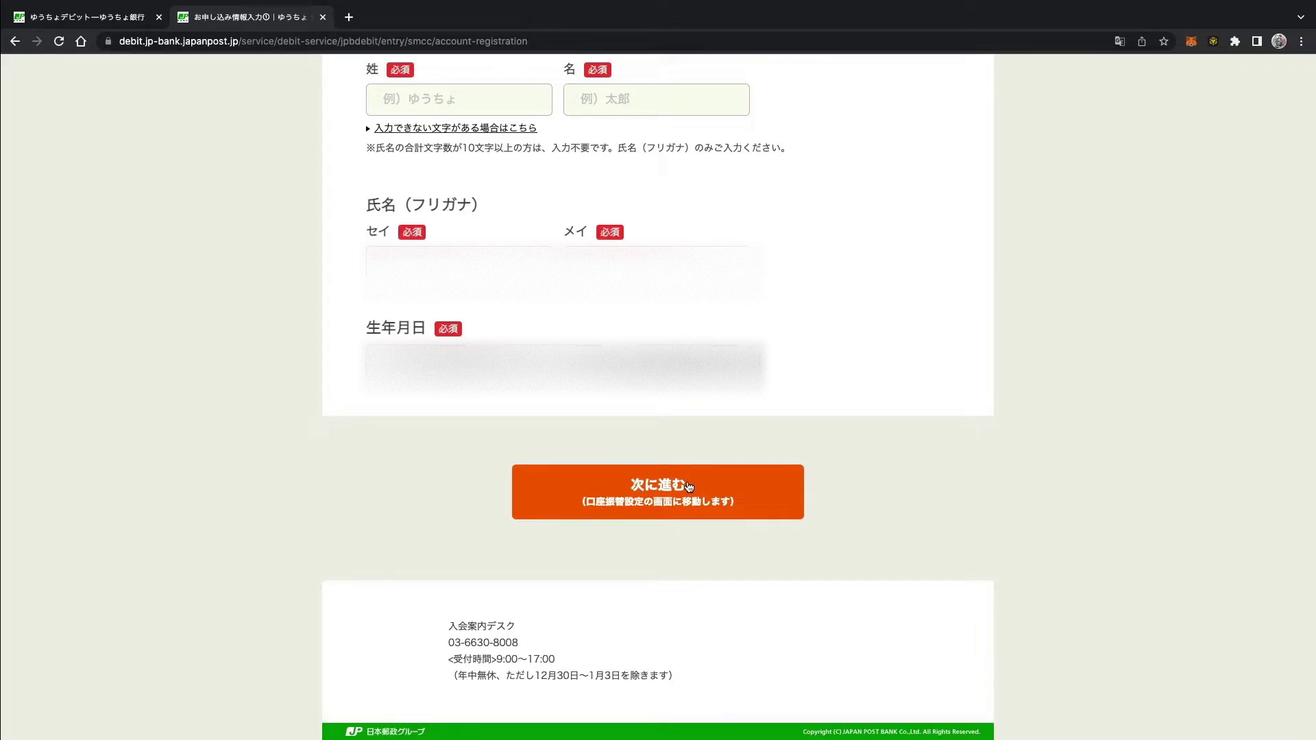
{"action": "left_click", "coordinate": [688, 487]}
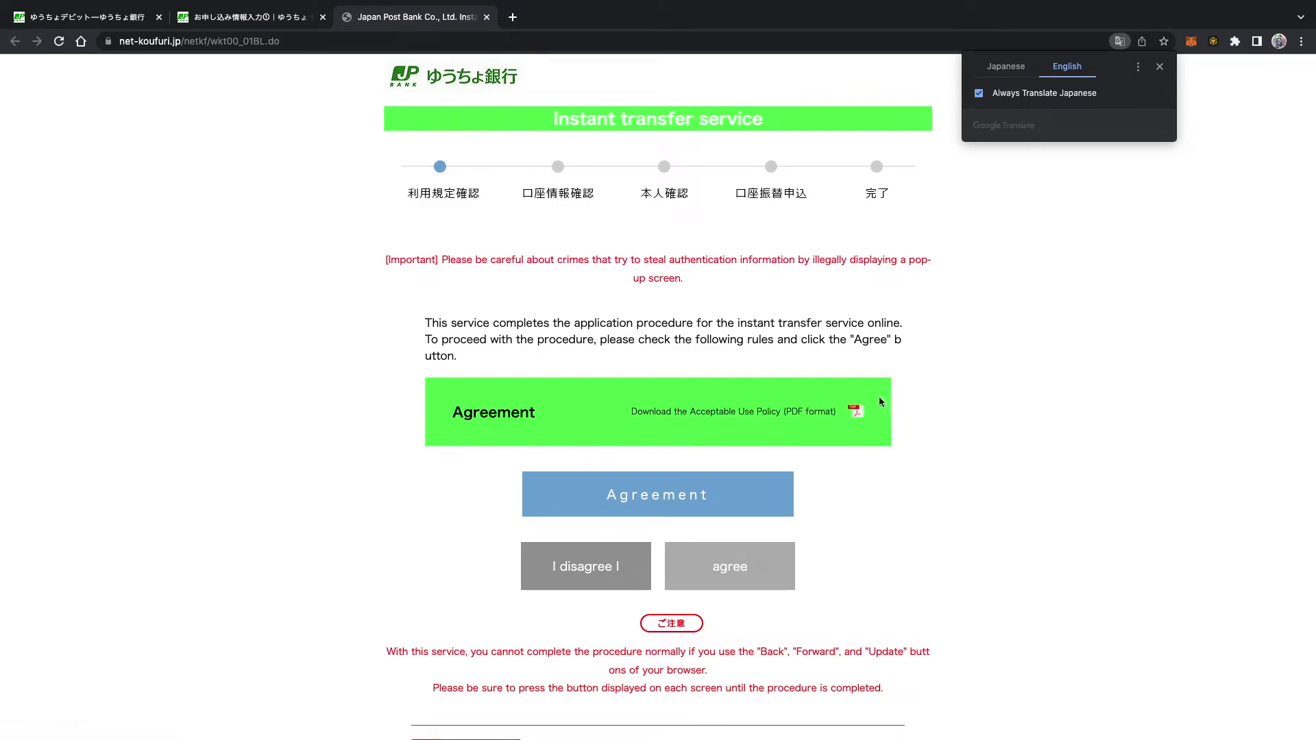
- Read through the Acceptable Use Policy PDF for the instant transfer service
{"action": "left_click", "coordinate": [807, 413]}
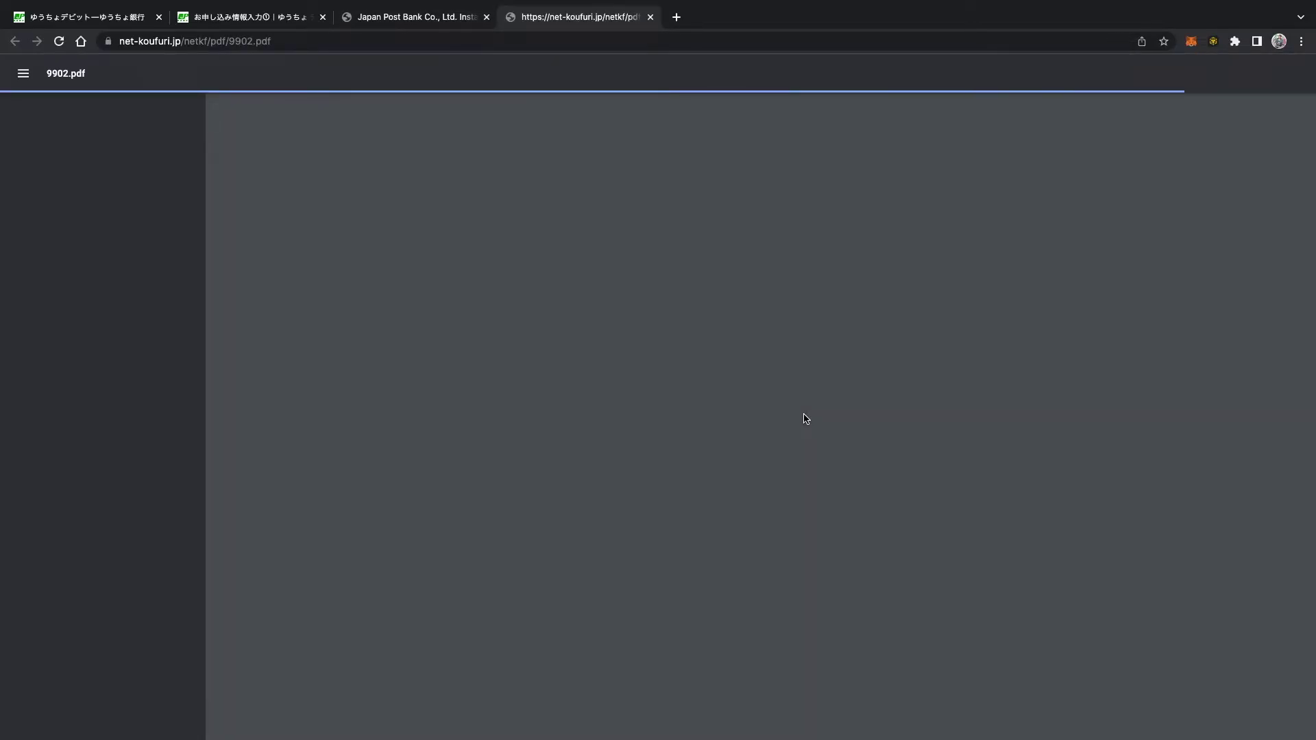
{"action": "scroll", "coordinate": [806, 418], "scroll_direction": "down", "scroll_amount": 5}
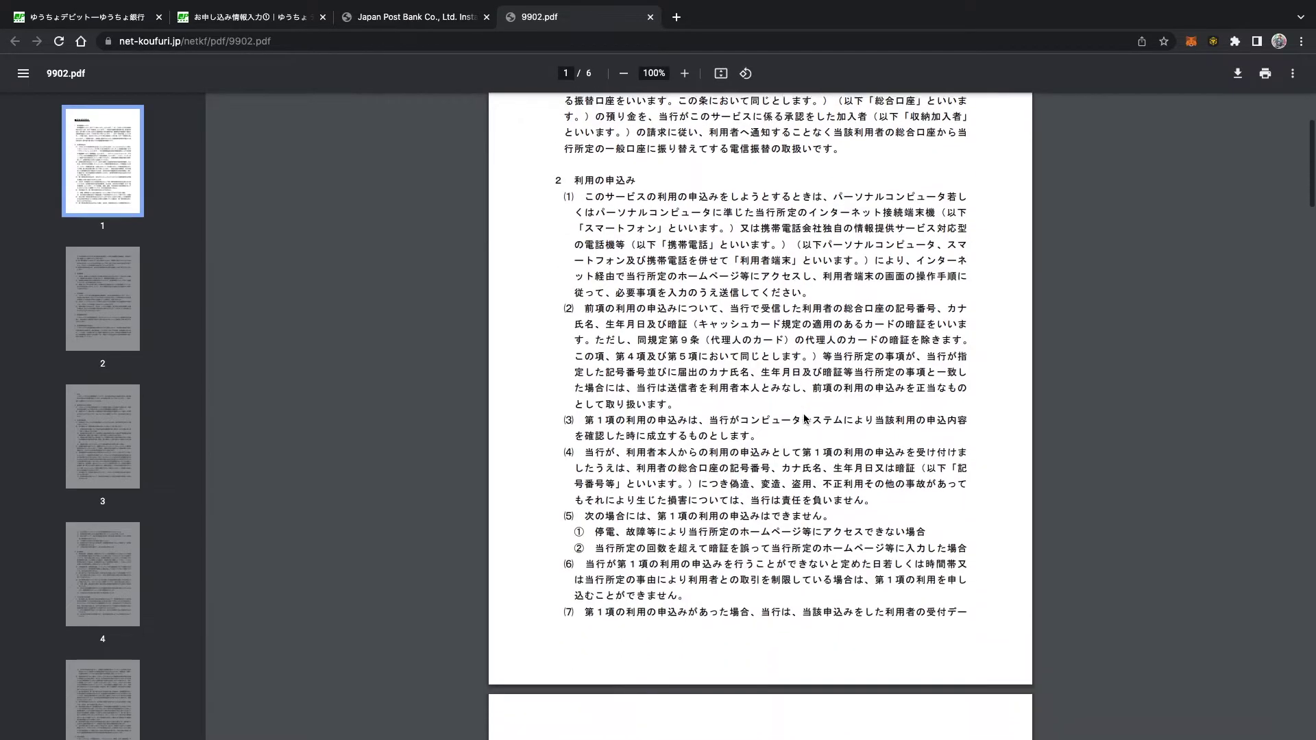
{"action": "scroll", "coordinate": [806, 418], "scroll_direction": "down", "scroll_amount": 20}
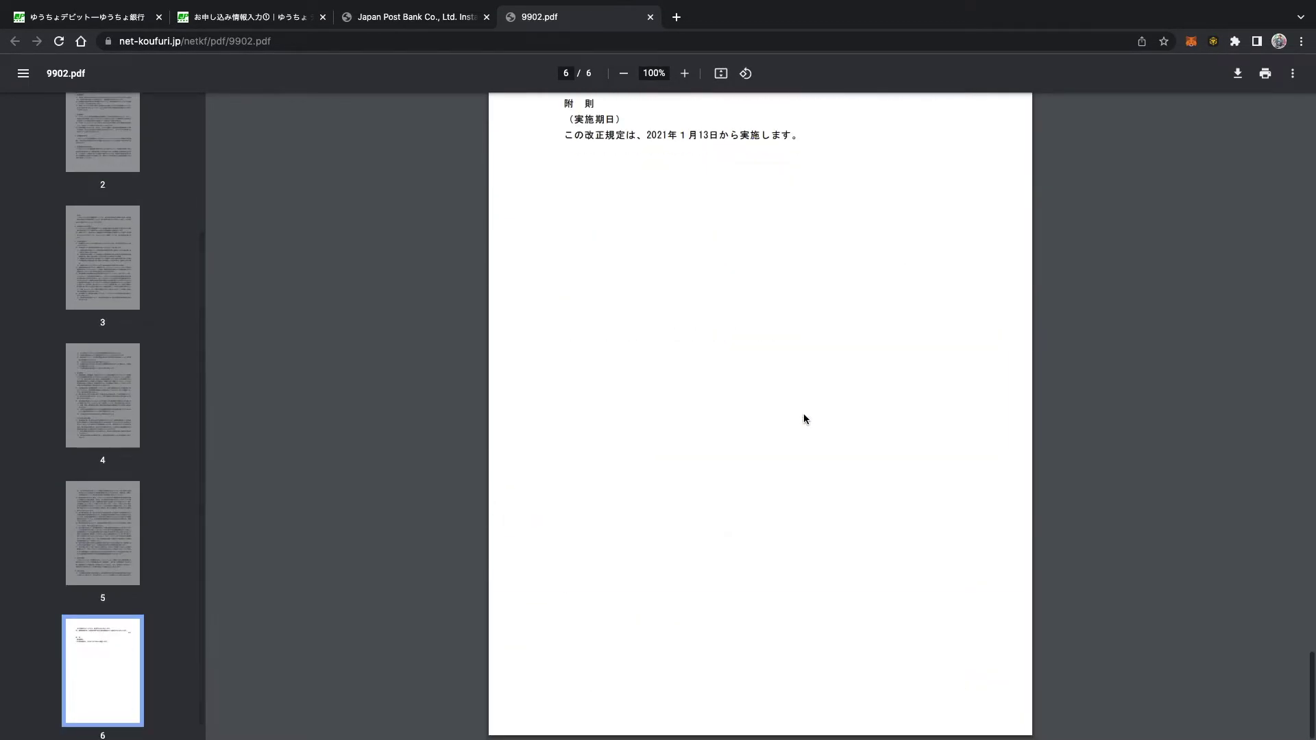
{"action": "left_click", "coordinate": [651, 17]}
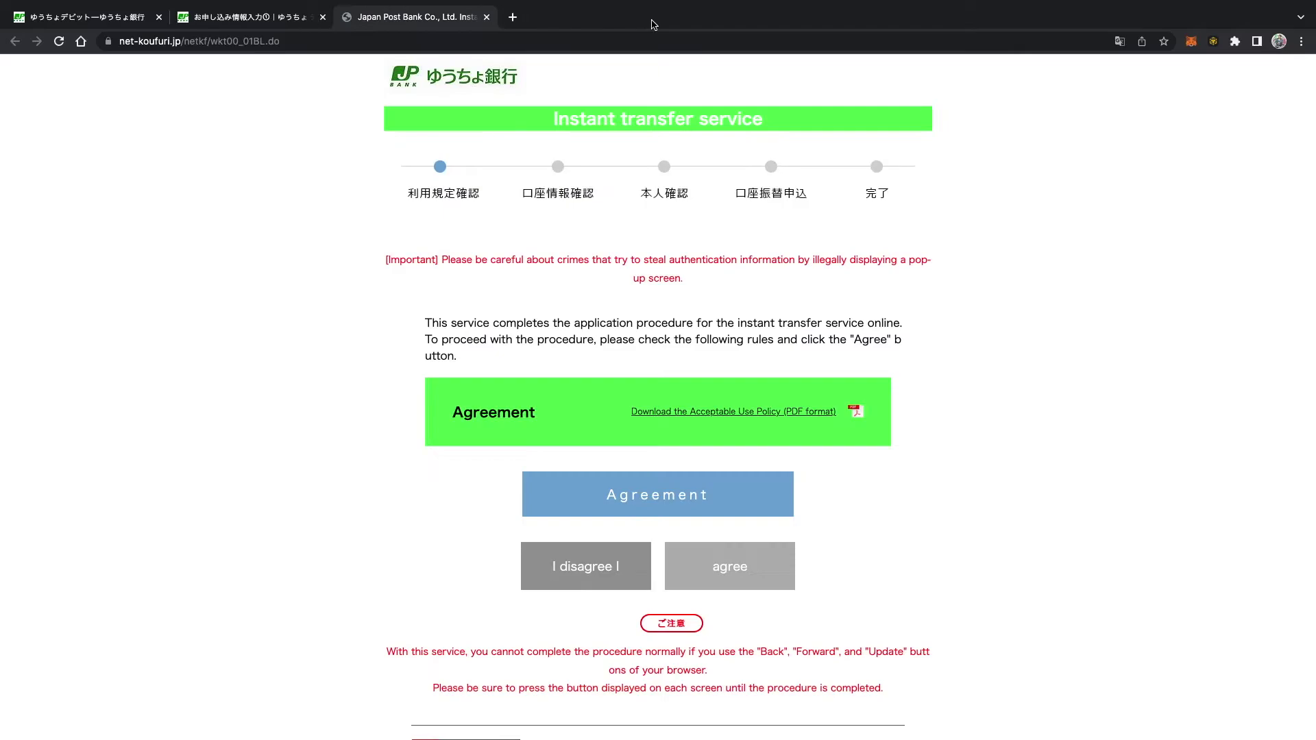
- Review the full agreement terms and accept the instant transfer service terms
{"action": "left_click", "coordinate": [699, 492]}
{"action": "scroll", "coordinate": [807, 422], "scroll_direction": "down", "scroll_amount": 5}
{"action": "scroll", "coordinate": [807, 425], "scroll_direction": "down", "scroll_amount": 15}
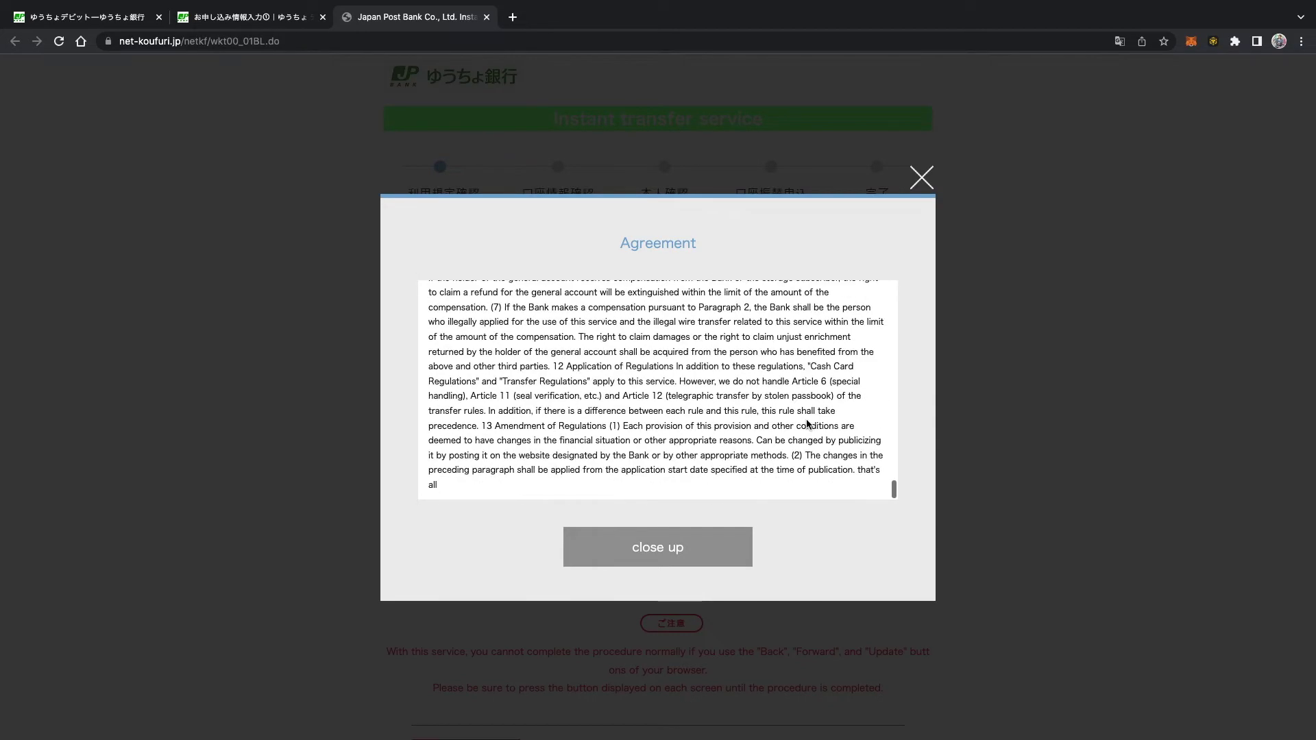
{"action": "left_click", "coordinate": [749, 566]}
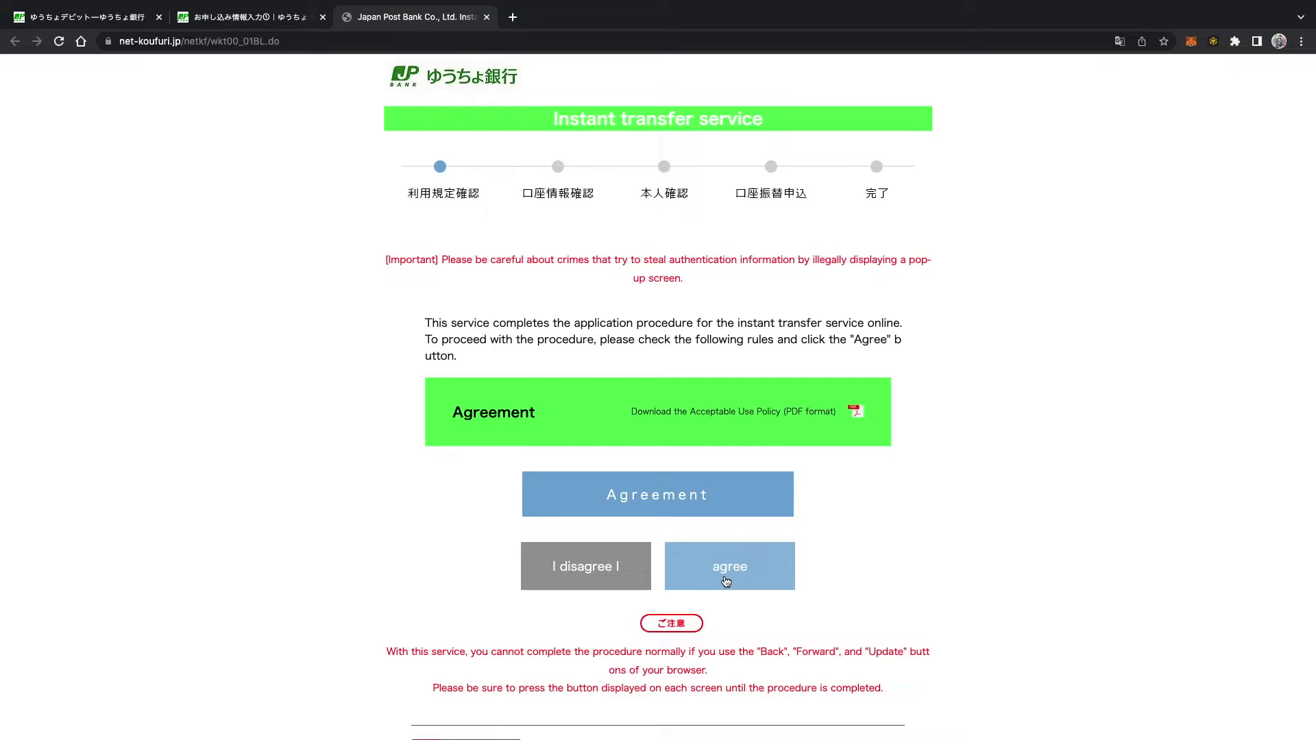
{"action": "left_click", "coordinate": [726, 581]}
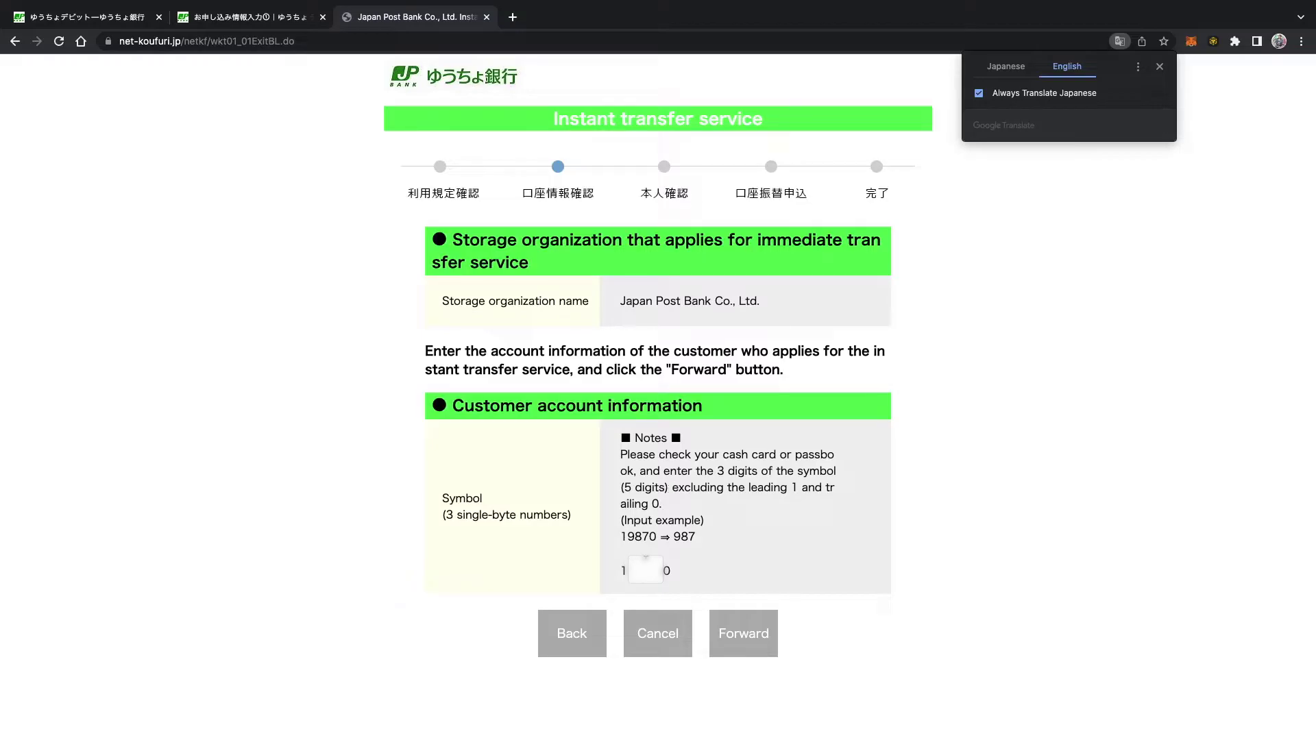
- Enter the 3-digit account symbol and move to the next step
{"action": "left_click", "coordinate": [645, 561]}
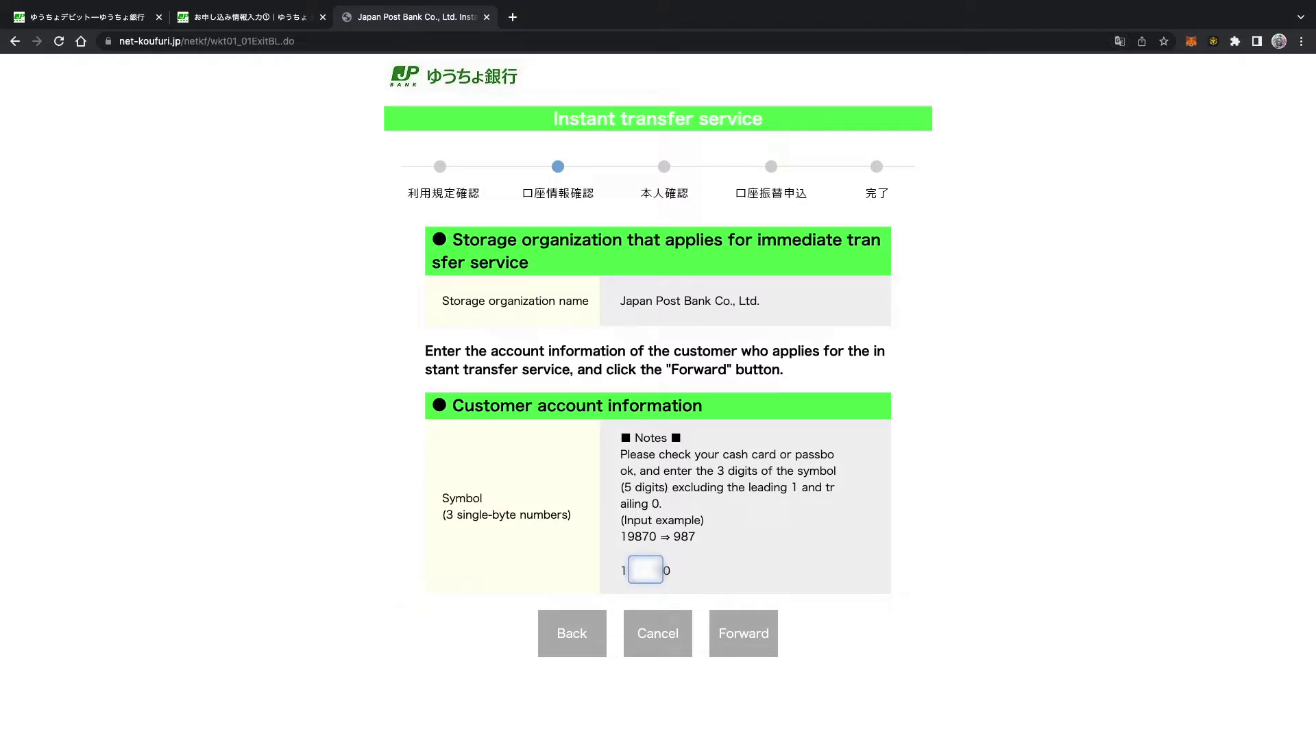
{"action": "left_click", "coordinate": [1020, 649]}
{"action": "left_click", "coordinate": [745, 646]}
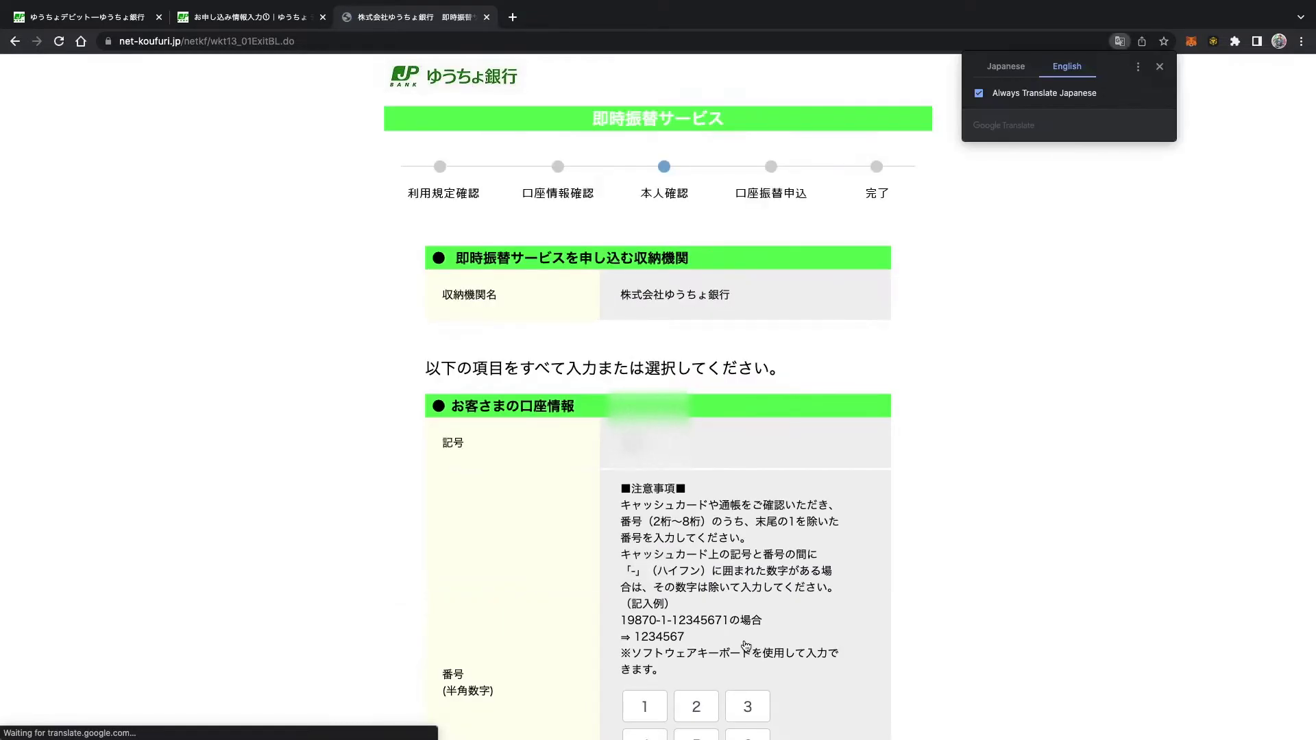
{"action": "scroll", "coordinate": [1105, 600], "scroll_direction": "down", "scroll_amount": 5}
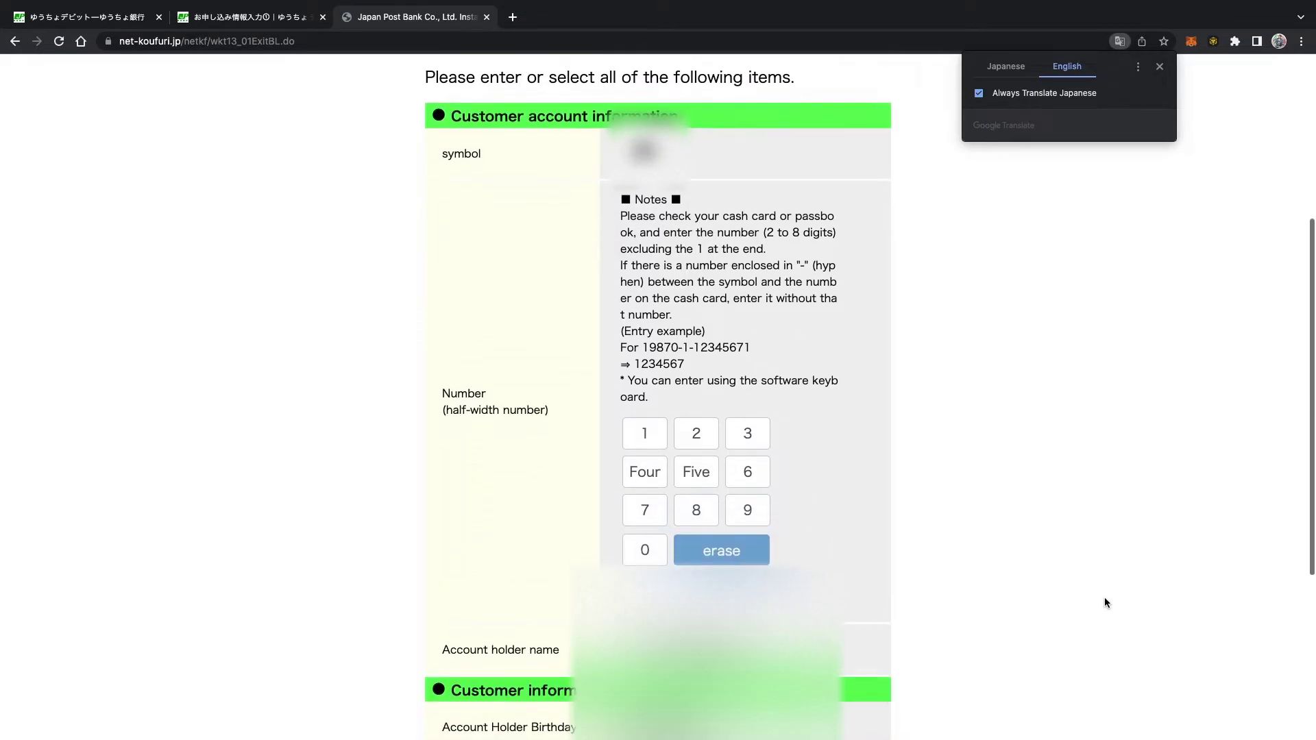
{"action": "scroll", "coordinate": [1104, 597], "scroll_direction": "down", "scroll_amount": 1}
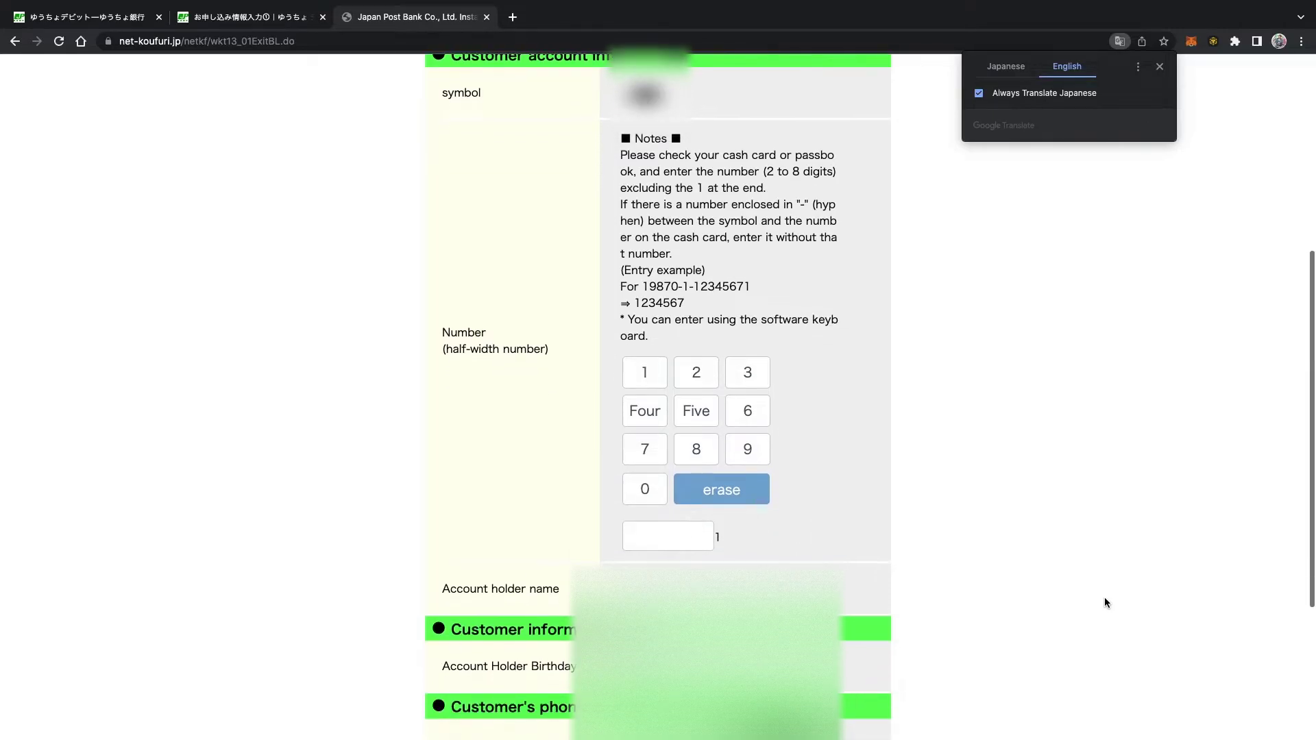
- Enter the account number and the registered phone number
{"action": "left_click", "coordinate": [664, 545]}
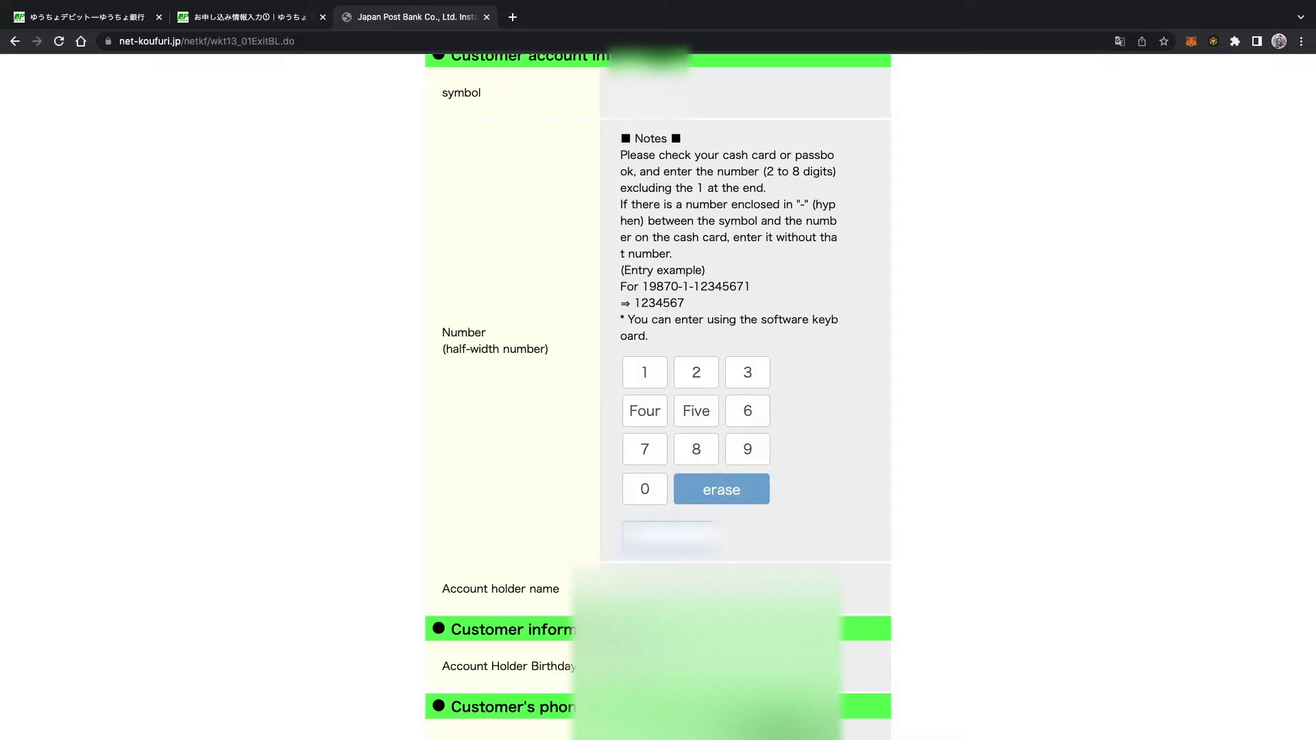
{"action": "type", "text": "********"}
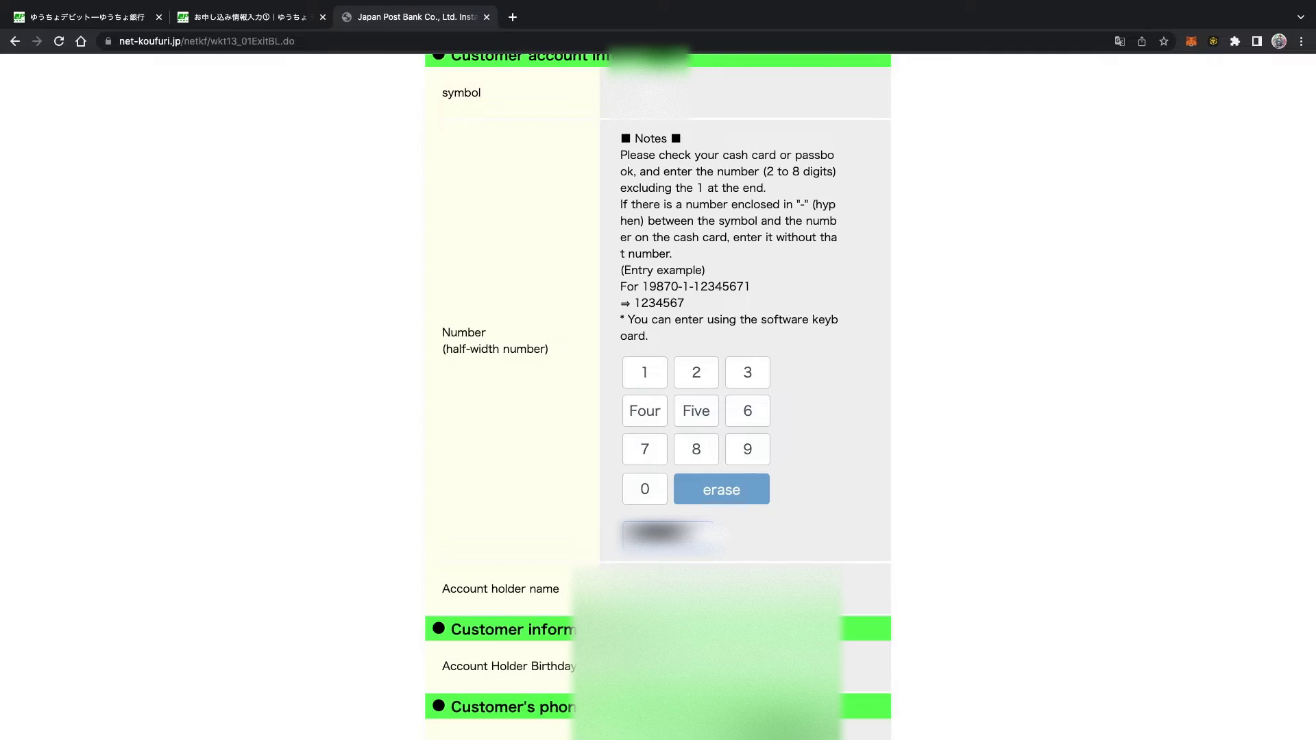
{"action": "scroll", "coordinate": [758, 540], "scroll_direction": "down", "scroll_amount": 4}
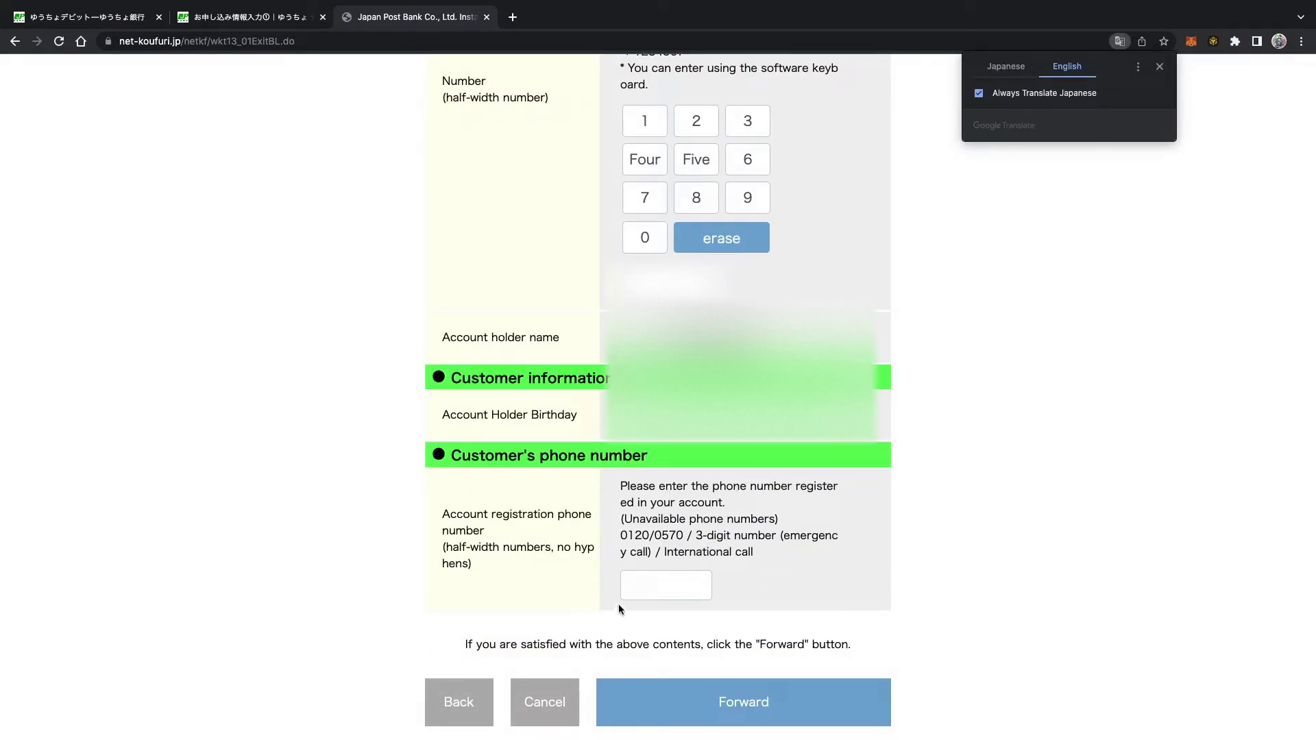
{"action": "left_click", "coordinate": [658, 586]}
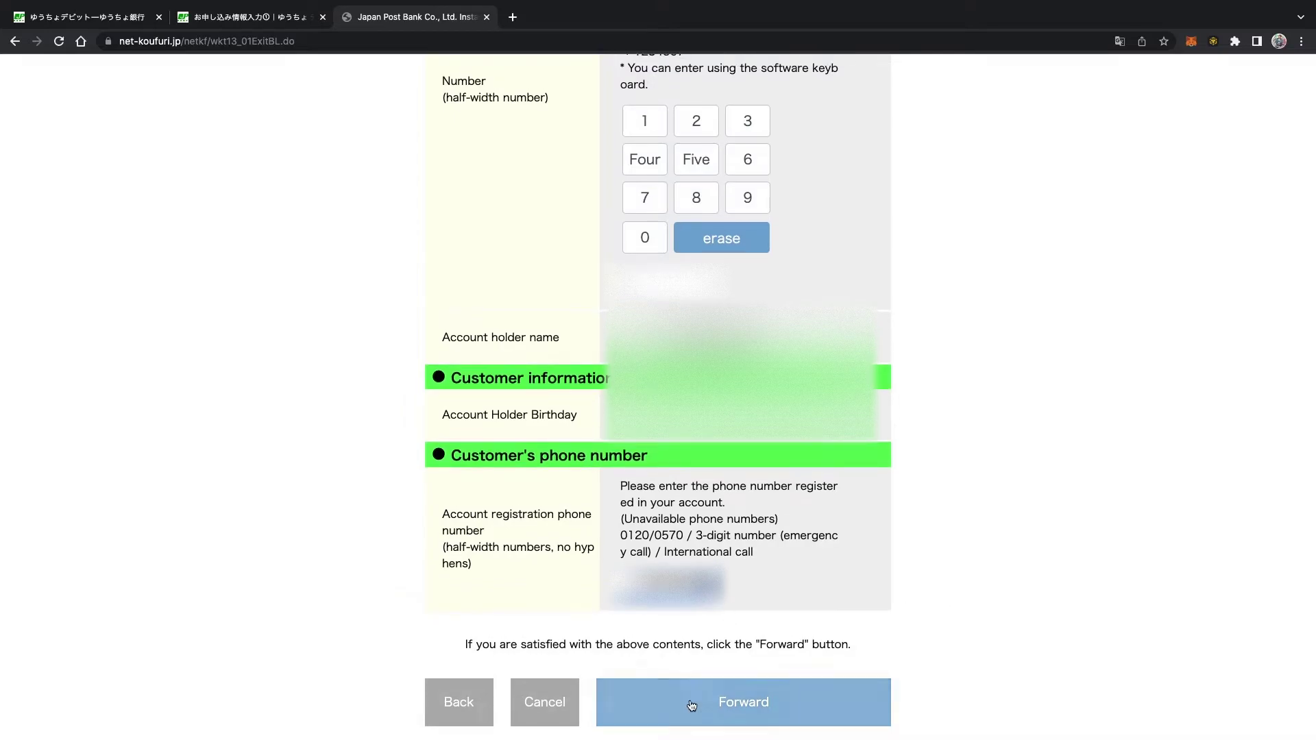
- Confirm the account details and request the one-time password by SMS
{"action": "left_click", "coordinate": [743, 716]}
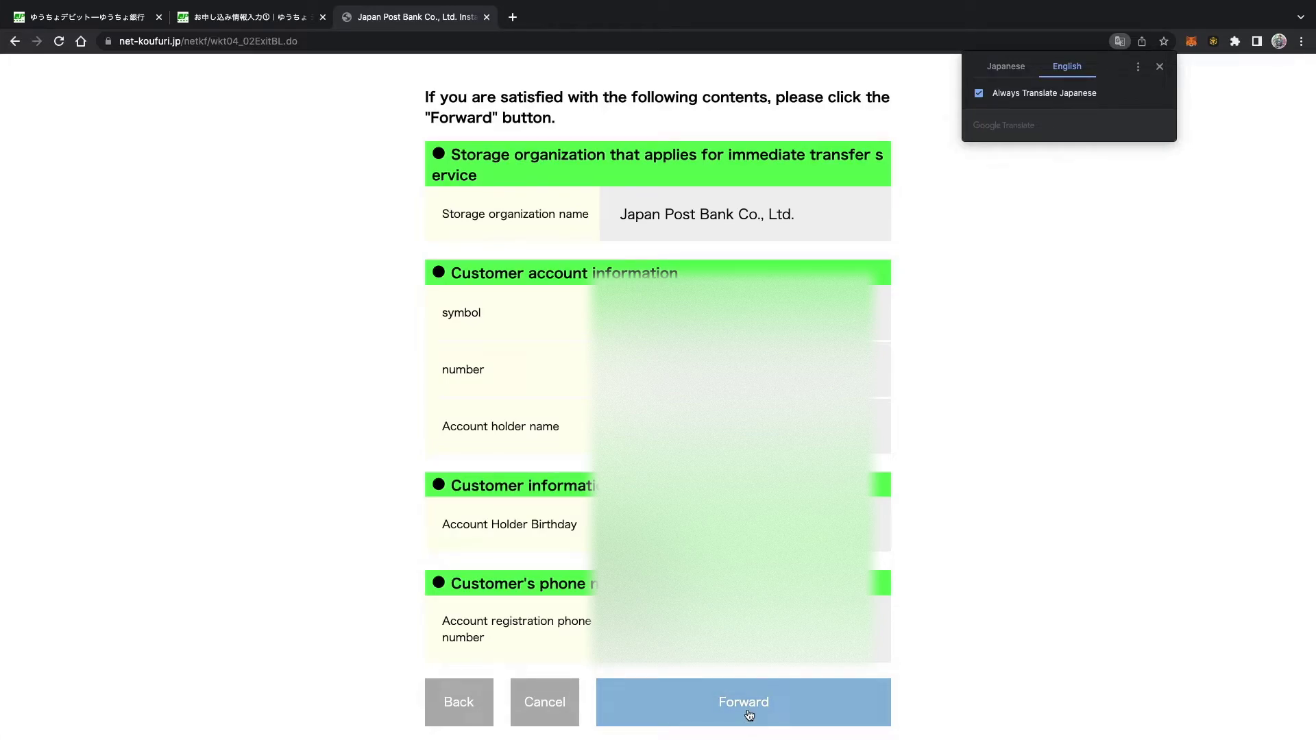
{"action": "left_click", "coordinate": [749, 715]}
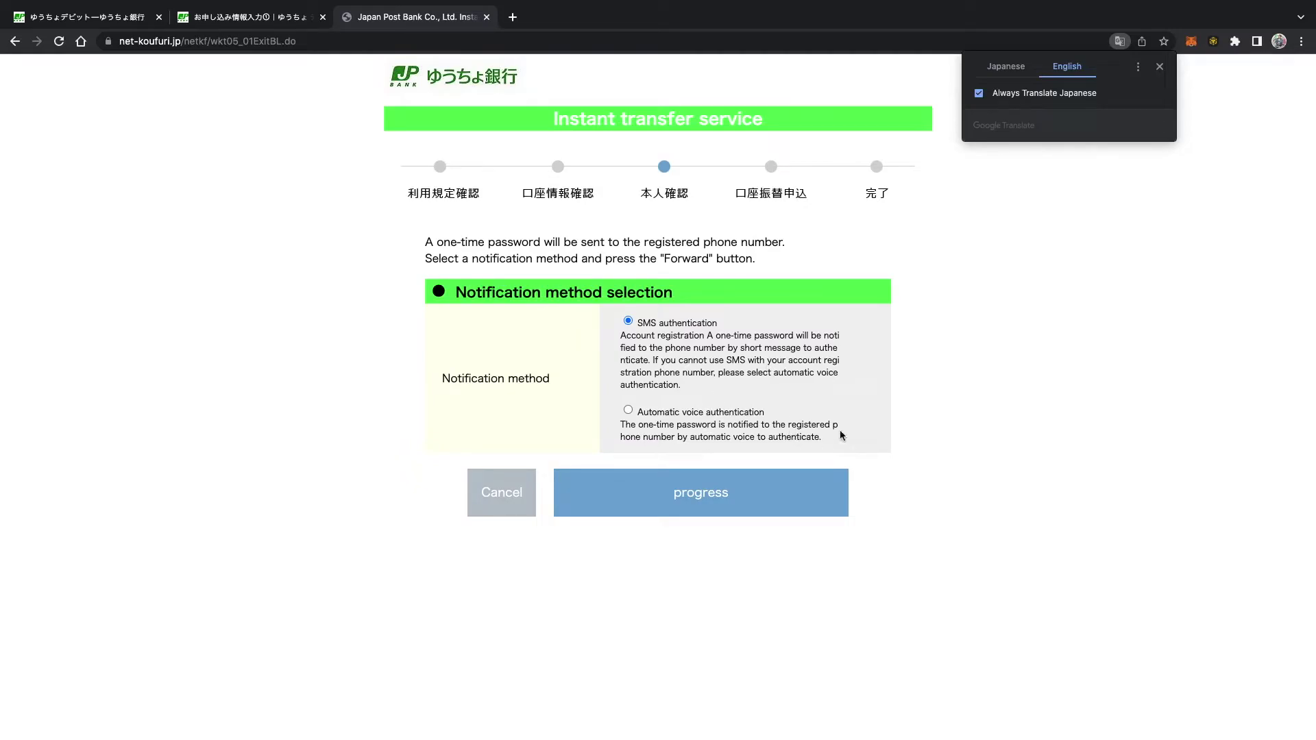
{"action": "left_click", "coordinate": [694, 496]}
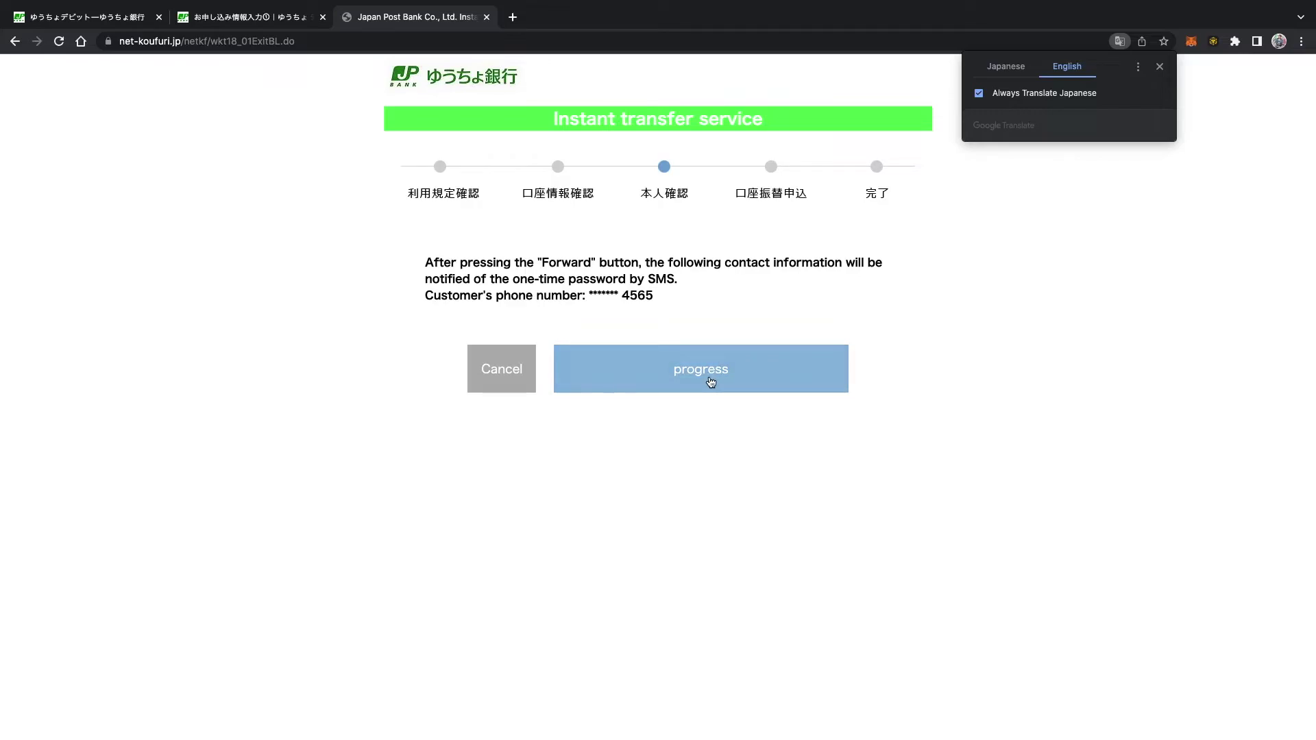
{"action": "left_click", "coordinate": [711, 381]}
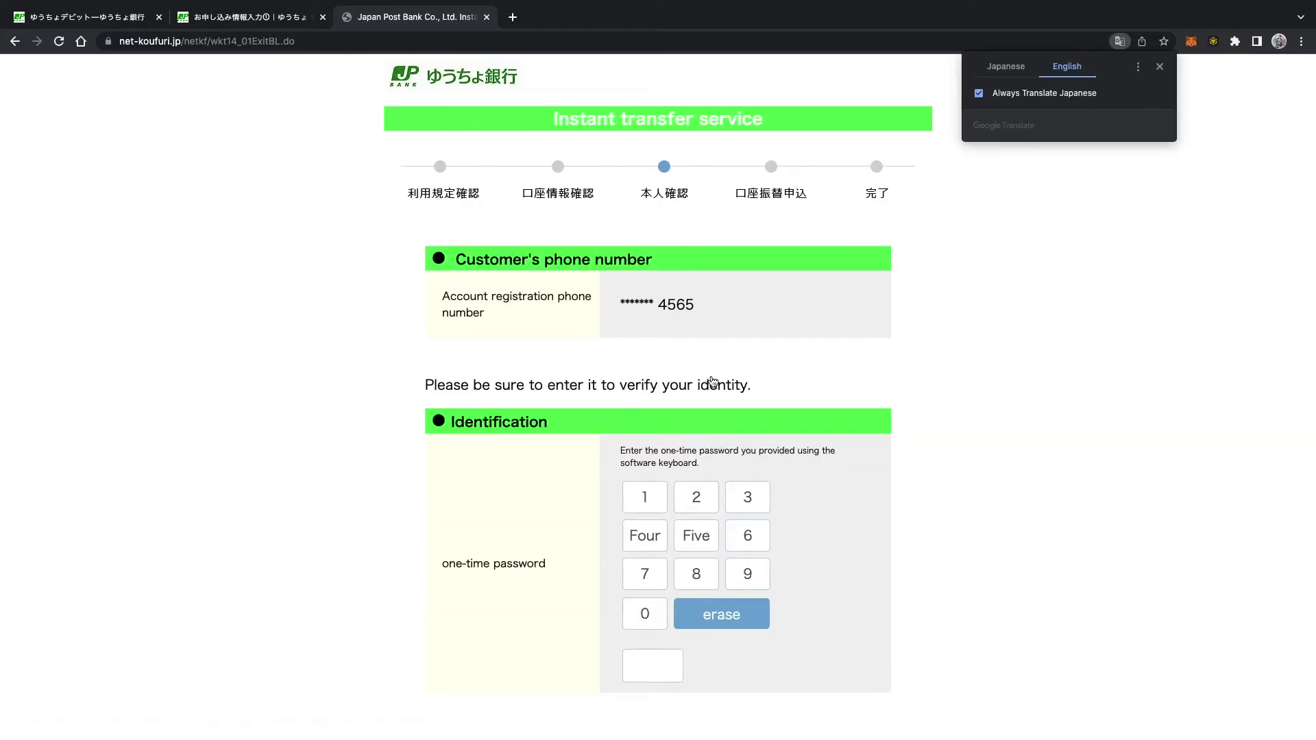
- Paste in the SMS one-time password and submit it
{"action": "scroll", "coordinate": [916, 498], "scroll_direction": "down", "scroll_amount": 2}
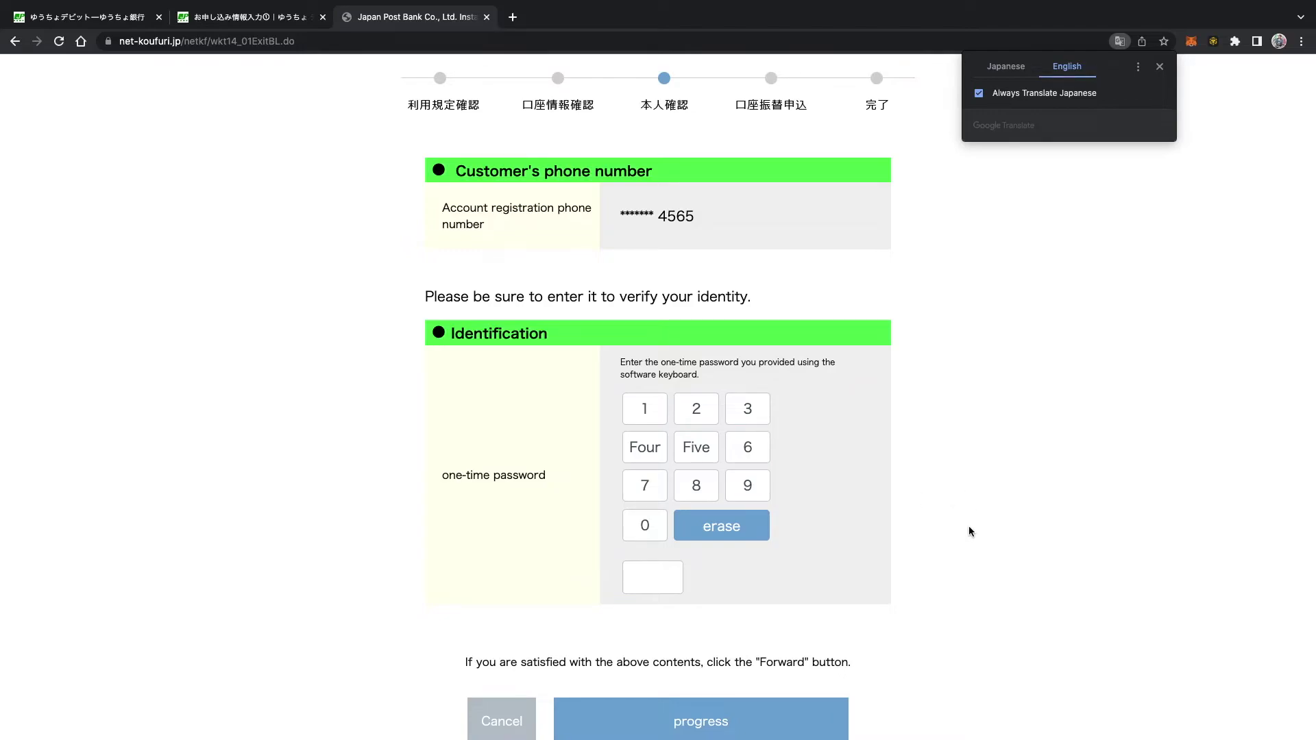
{"action": "scroll", "coordinate": [968, 525], "scroll_direction": "down", "scroll_amount": 1}
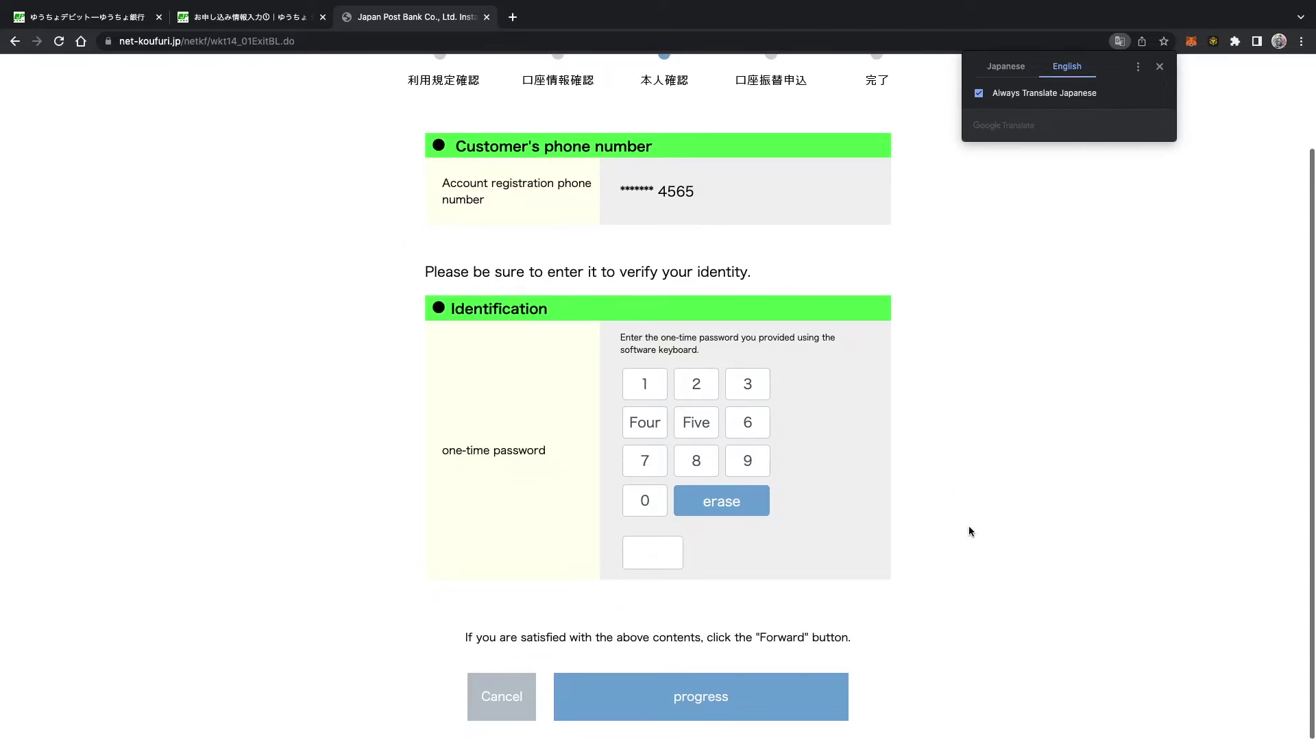
{"action": "left_click", "coordinate": [631, 552]}
{"action": "key", "text": "super+v"}
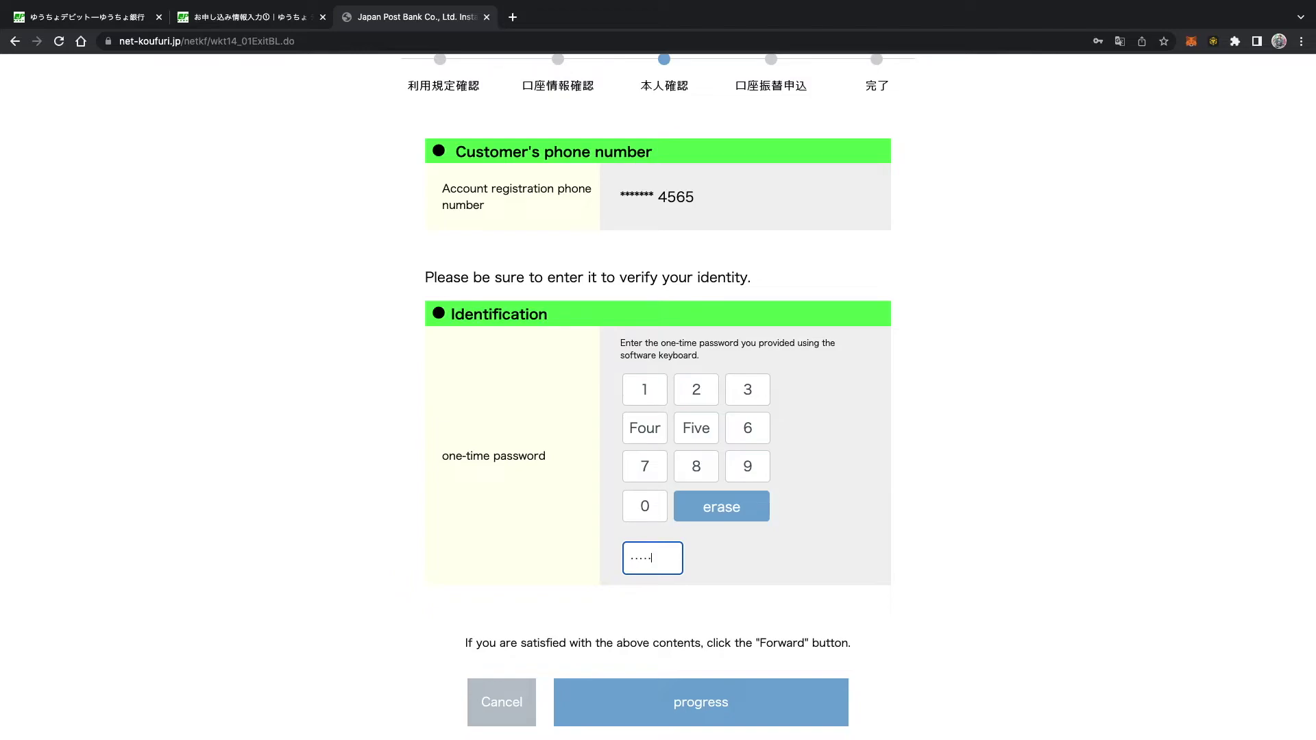
{"action": "left_click", "coordinate": [729, 694]}
- Enter the cash card PIN and submit it to reach the account transfer review
{"action": "scroll", "coordinate": [852, 394], "scroll_direction": "down", "scroll_amount": 3}
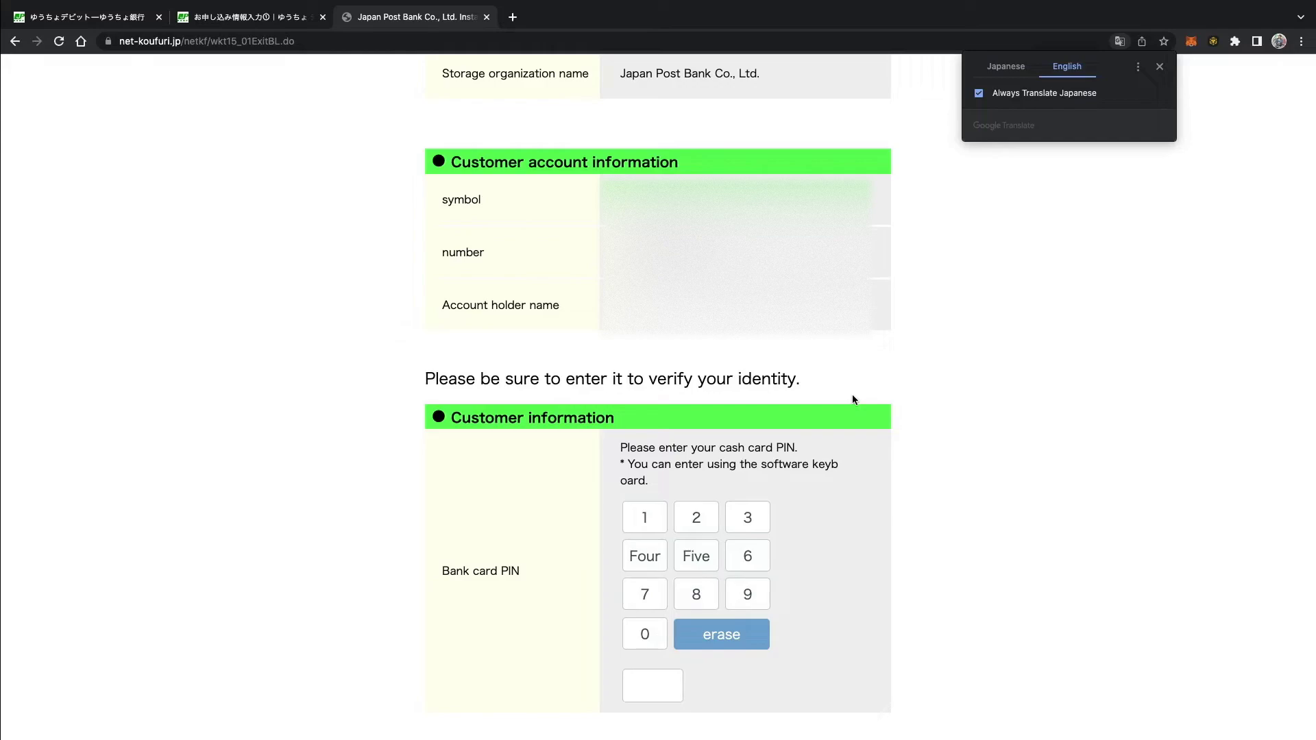
{"action": "scroll", "coordinate": [853, 400], "scroll_direction": "down", "scroll_amount": 3}
{"action": "left_click", "coordinate": [653, 584]}
{"action": "type", "text": "****"}
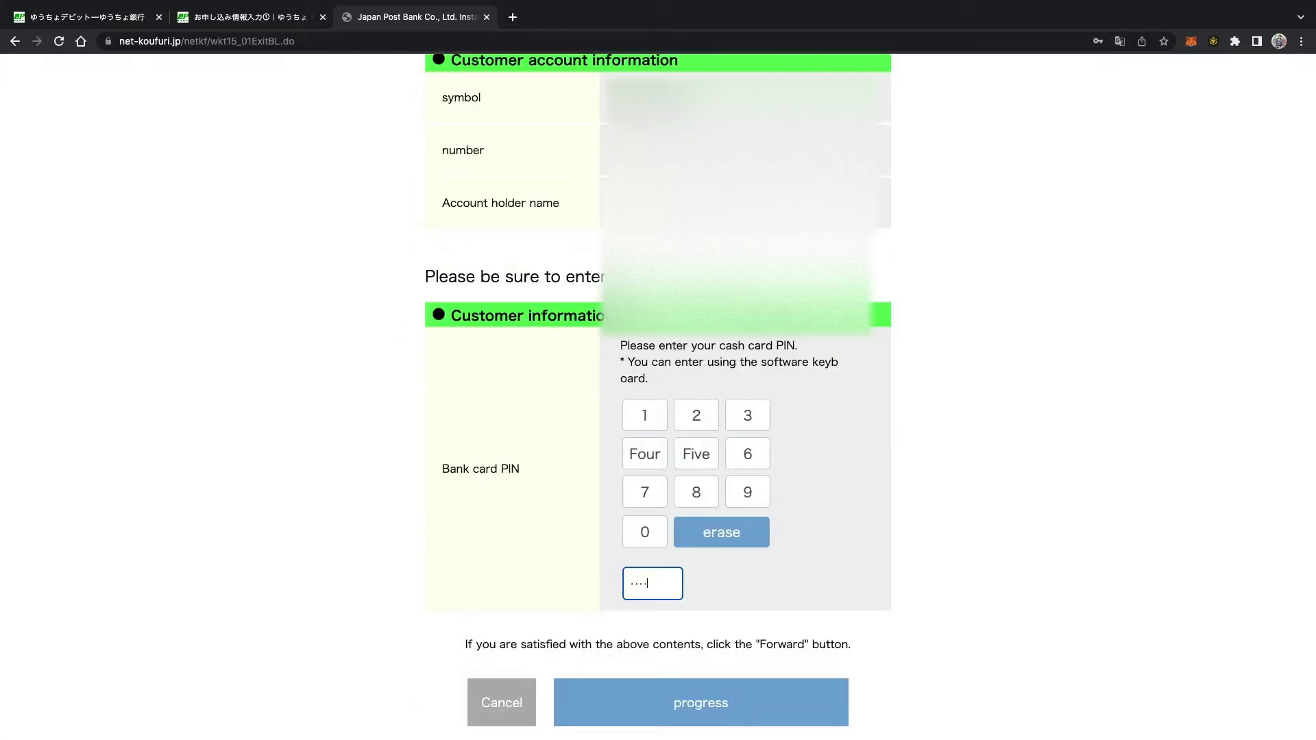
{"action": "left_click", "coordinate": [732, 704]}
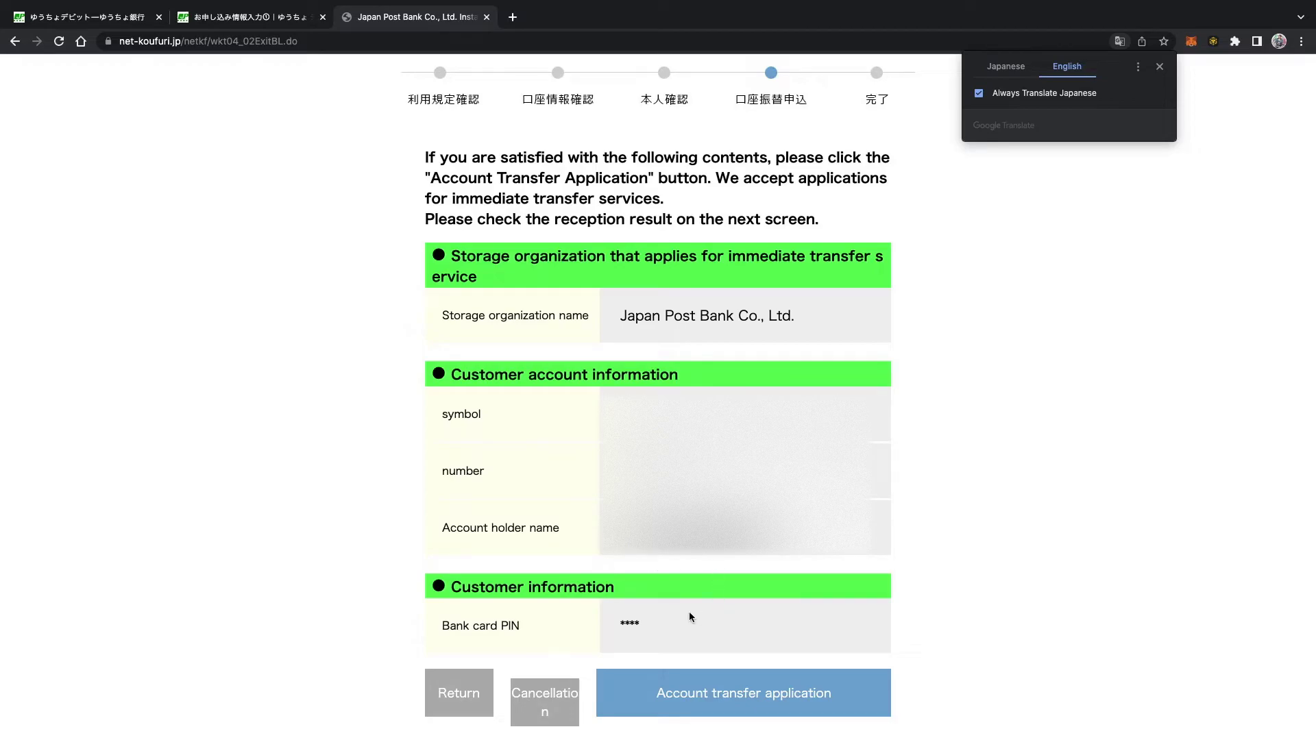
- Submit the account transfer application and continue to the Enter application information ② form
{"action": "left_click", "coordinate": [776, 707]}
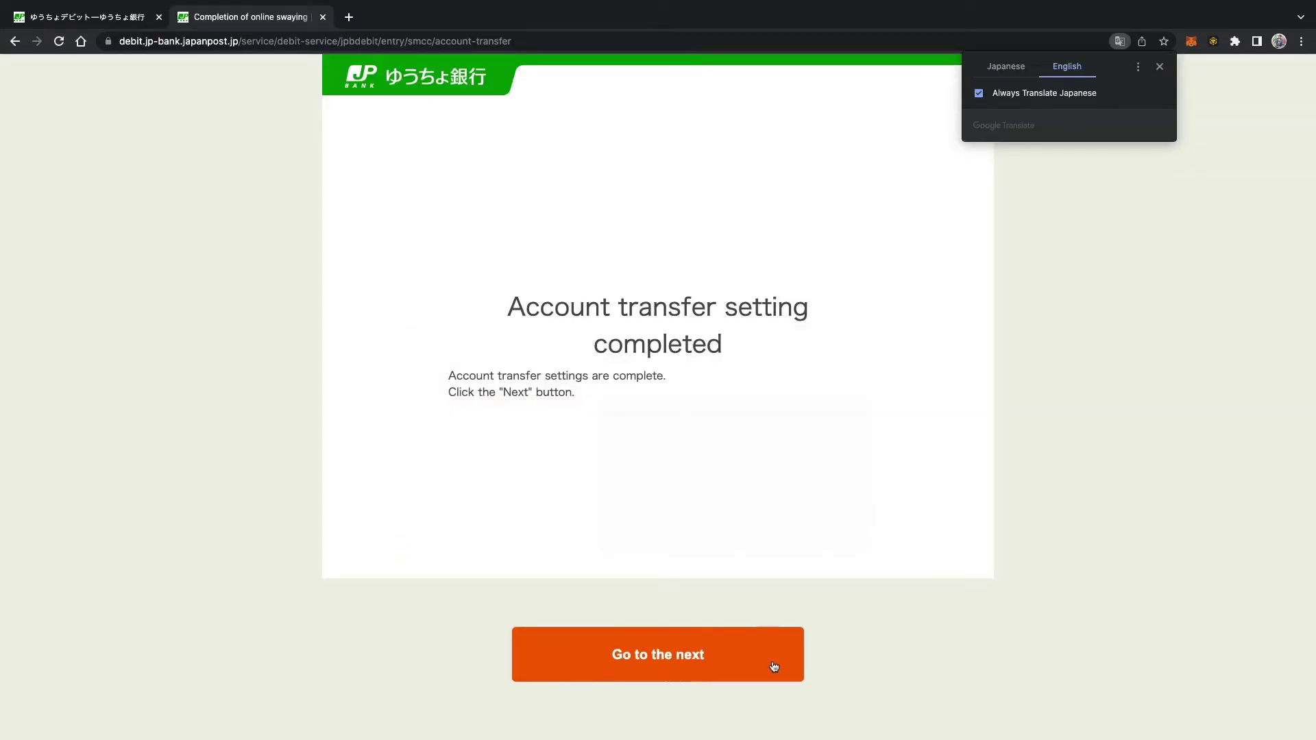
{"action": "left_click", "coordinate": [775, 667]}
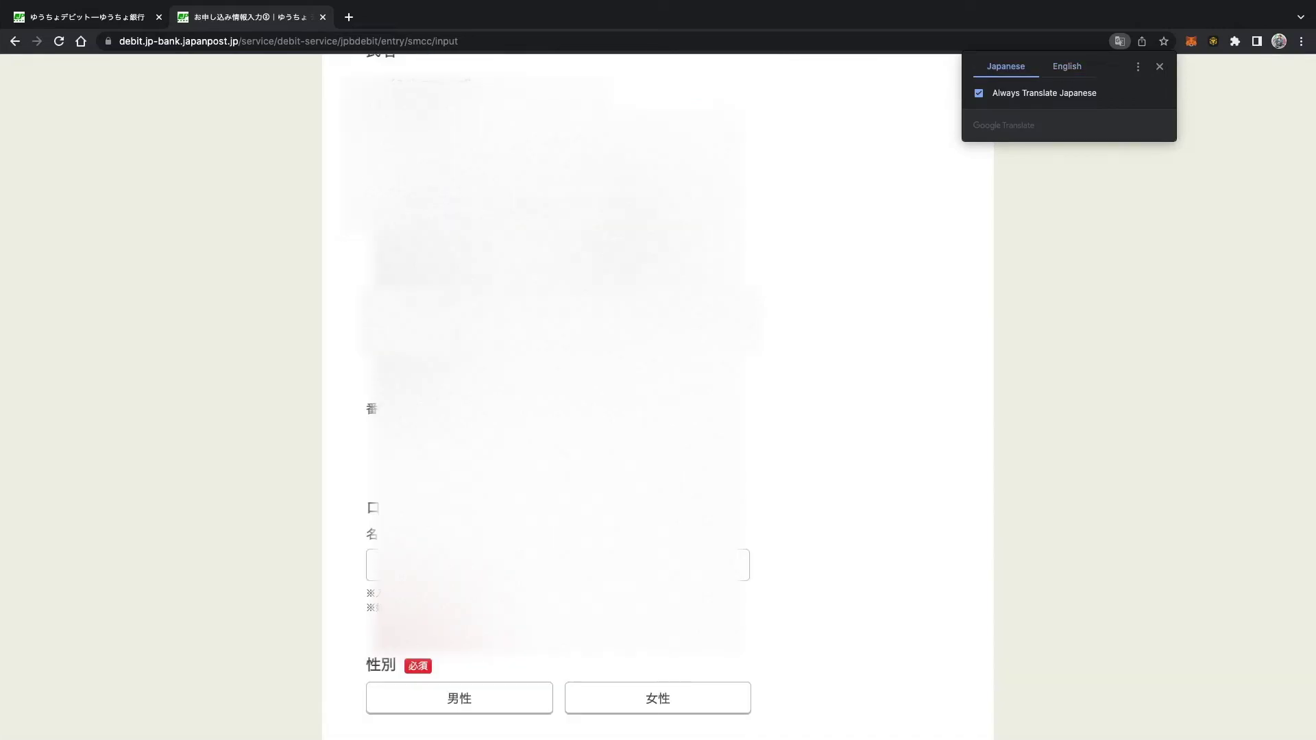
{"action": "scroll", "coordinate": [658, 397], "scroll_direction": "down", "scroll_amount": 4}
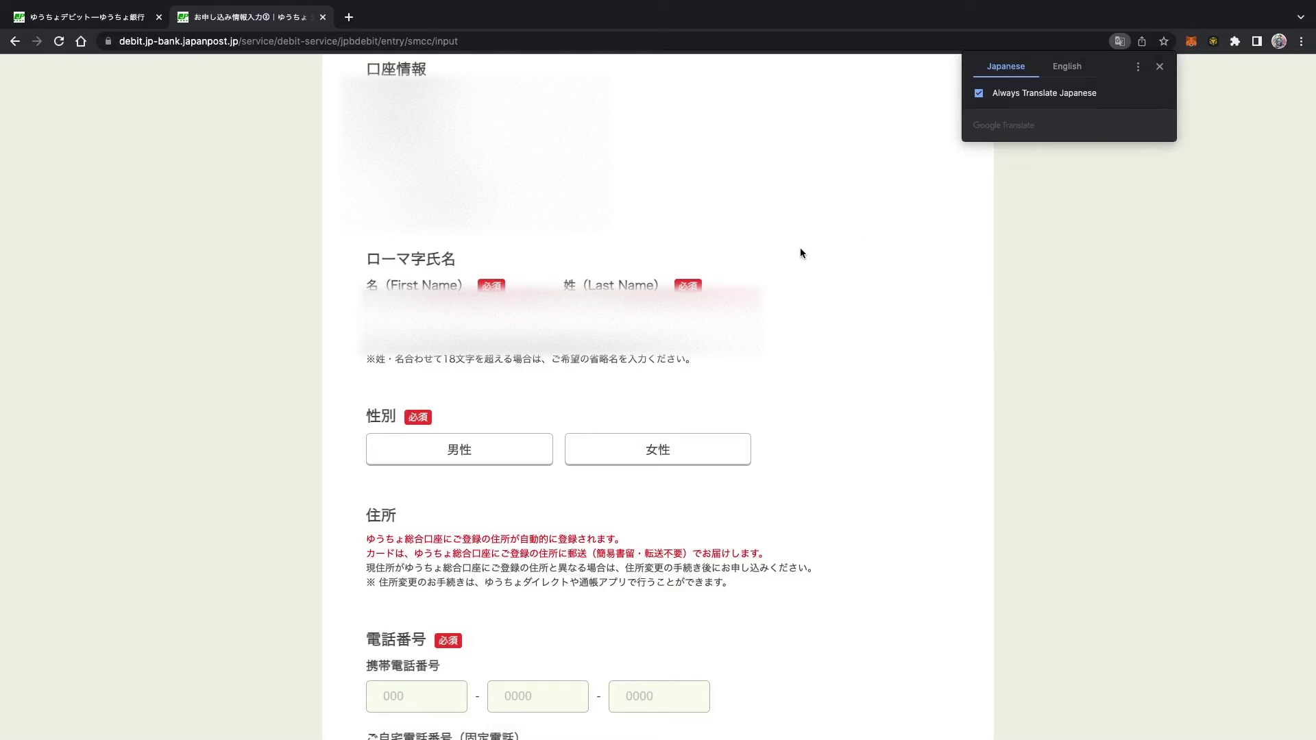
- Translate the form into English, set sex to male, and enter the mobile phone number
{"action": "left_click", "coordinate": [1072, 69]}
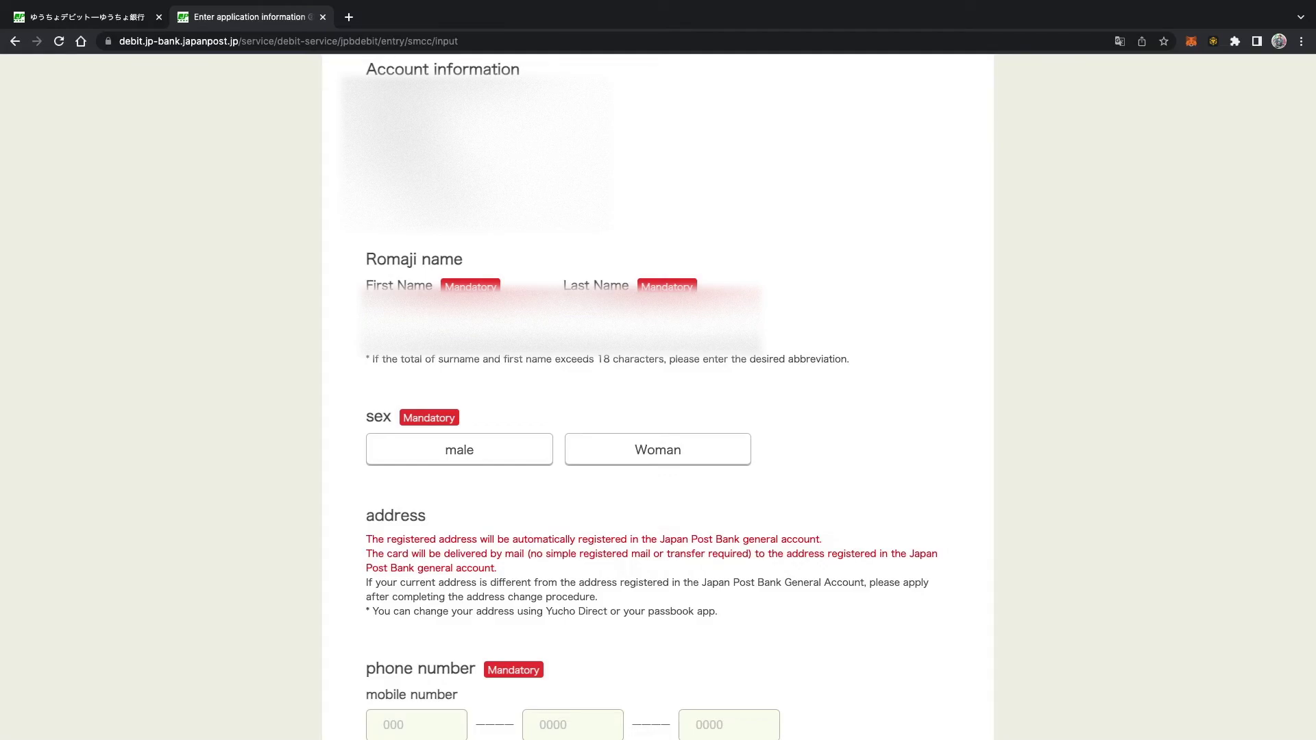
{"action": "left_click", "coordinate": [497, 449]}
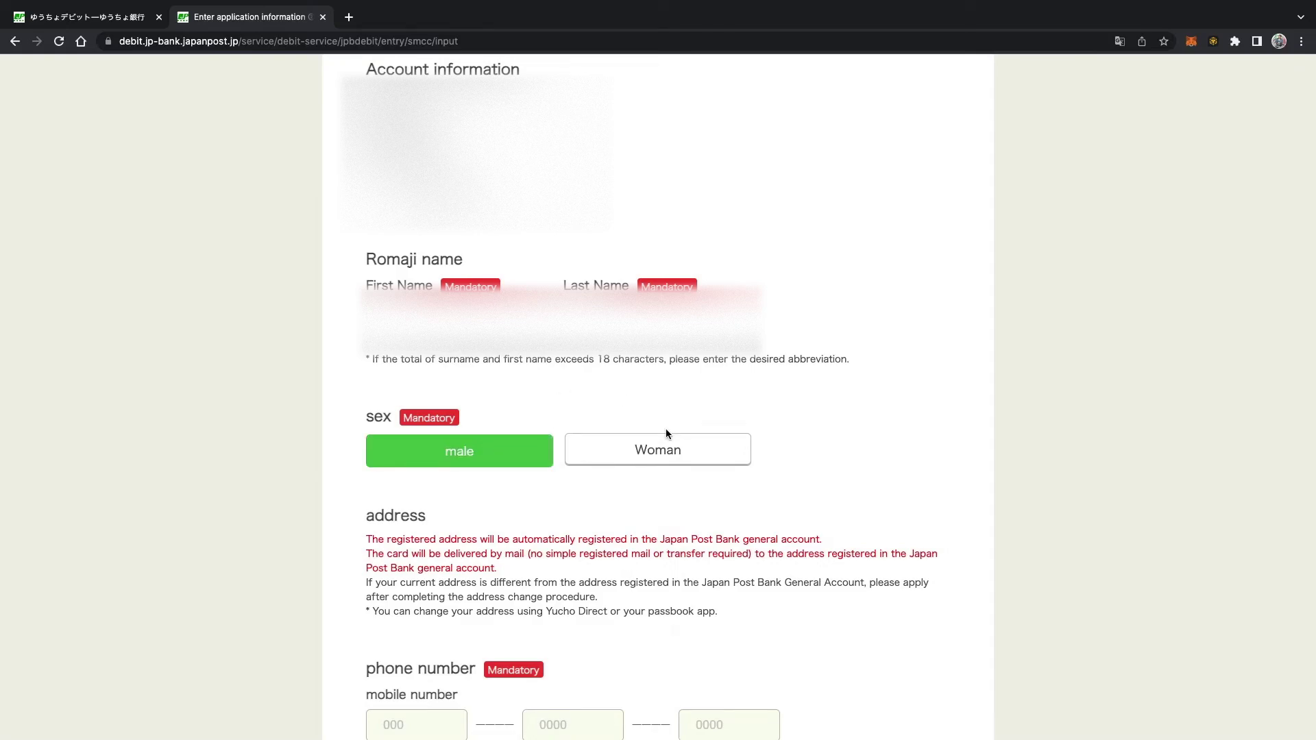
{"action": "scroll", "coordinate": [599, 504], "scroll_direction": "down", "scroll_amount": 1}
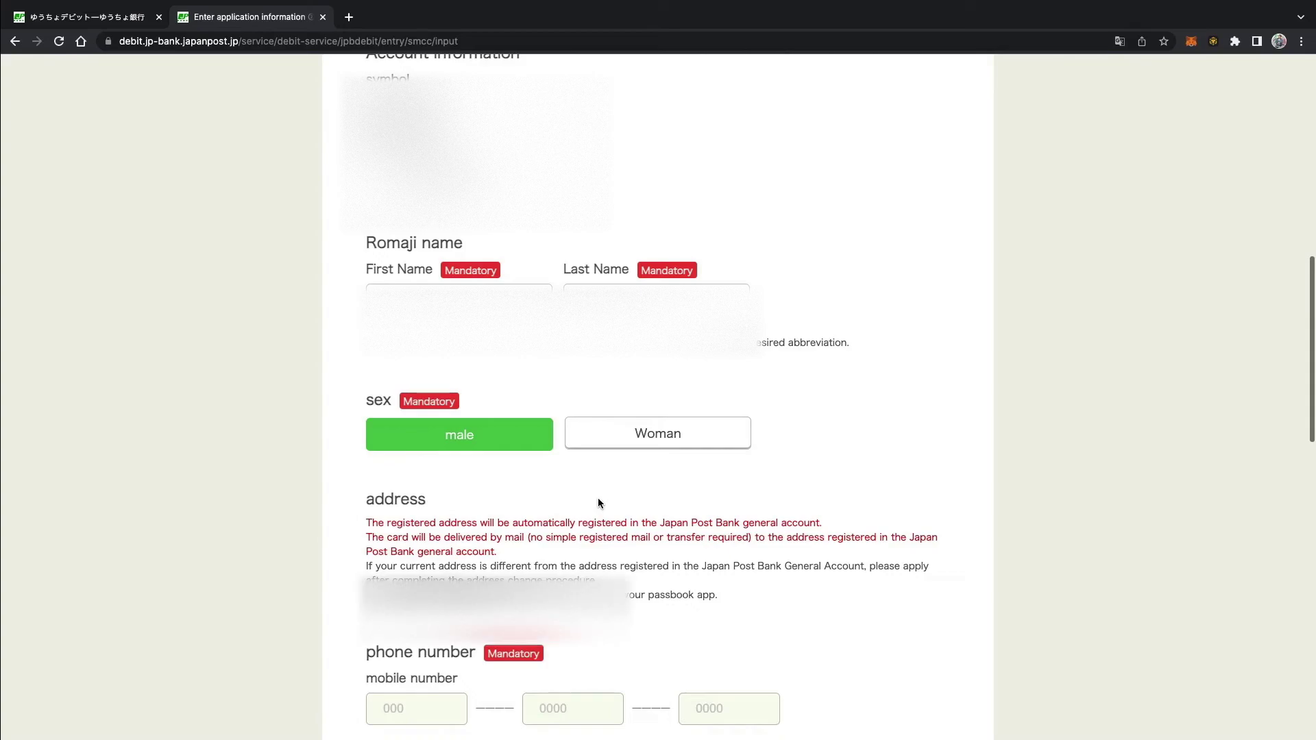
{"action": "scroll", "coordinate": [599, 504], "scroll_direction": "down", "scroll_amount": 5}
{"action": "left_click", "coordinate": [408, 409]}
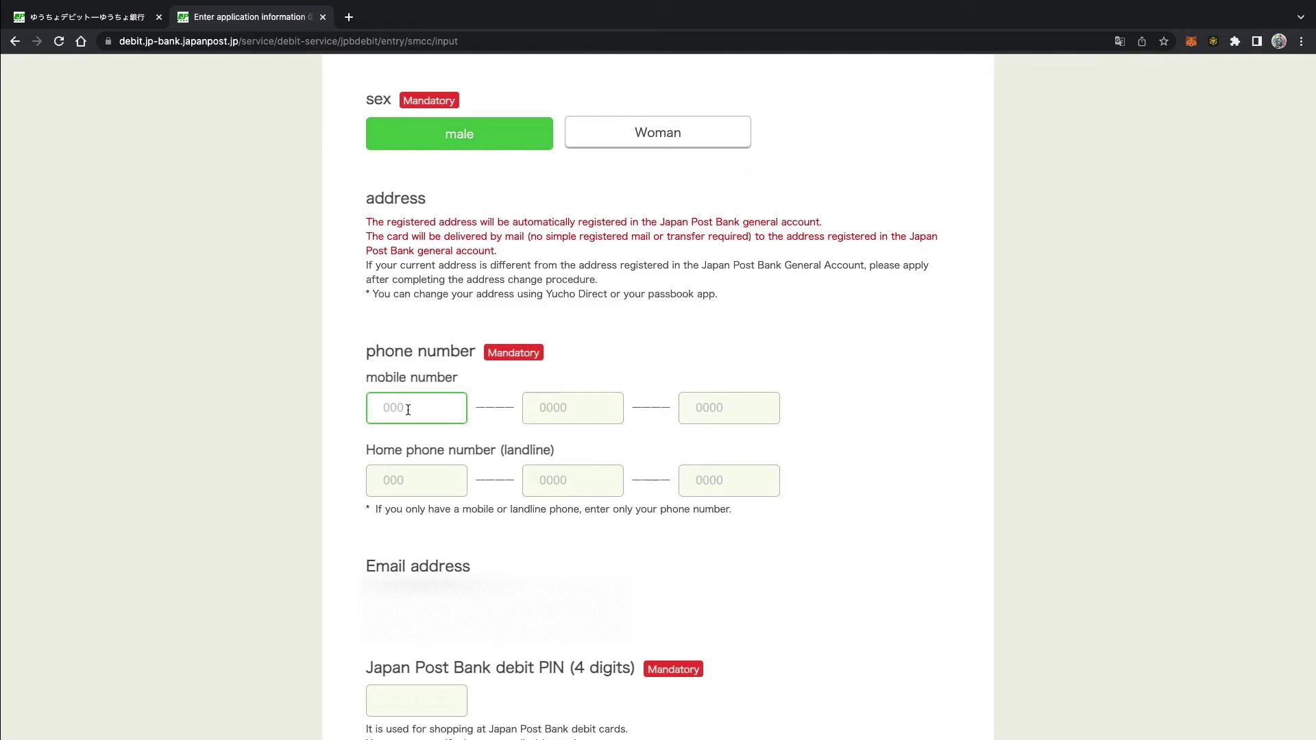
- Enter and confirm the 4-digit debit PIN, then bring up the entry confirmation summary
{"action": "scroll", "coordinate": [407, 410], "scroll_direction": "down", "scroll_amount": 4}
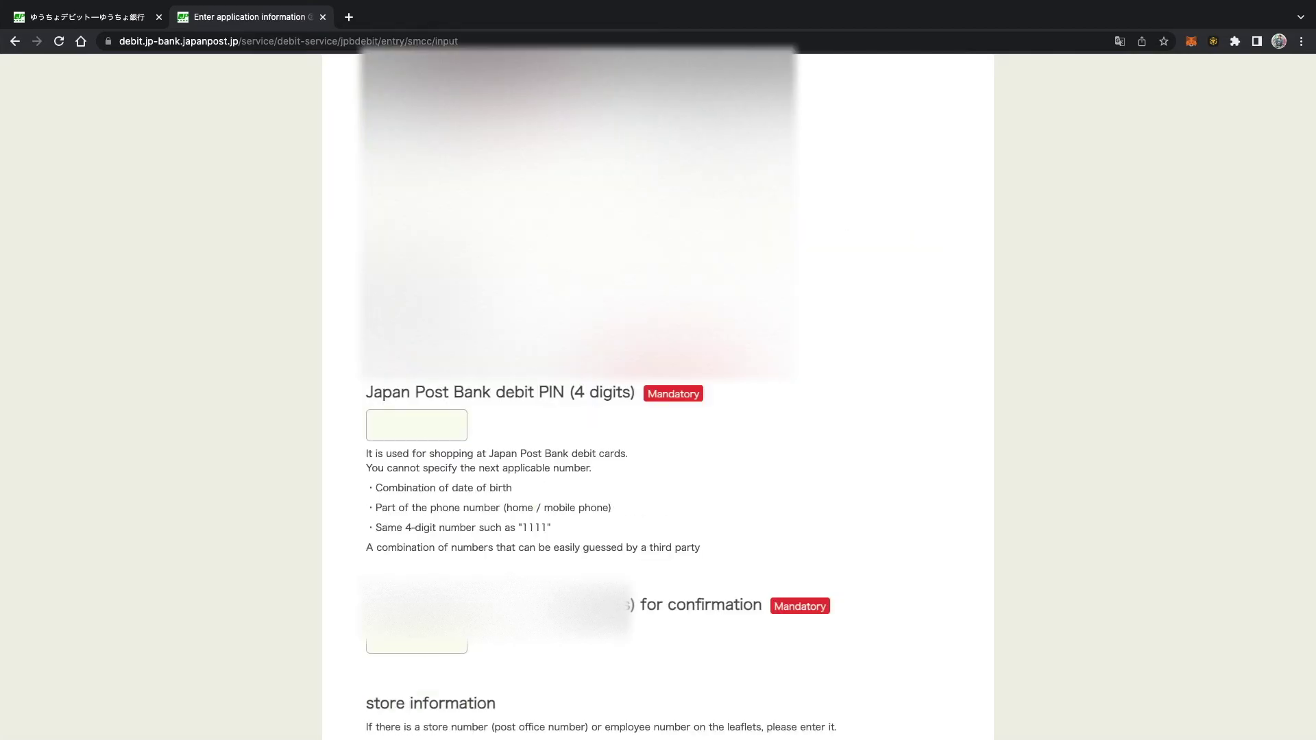
{"action": "scroll", "coordinate": [658, 411], "scroll_direction": "down", "scroll_amount": 1}
{"action": "left_click", "coordinate": [416, 332]}
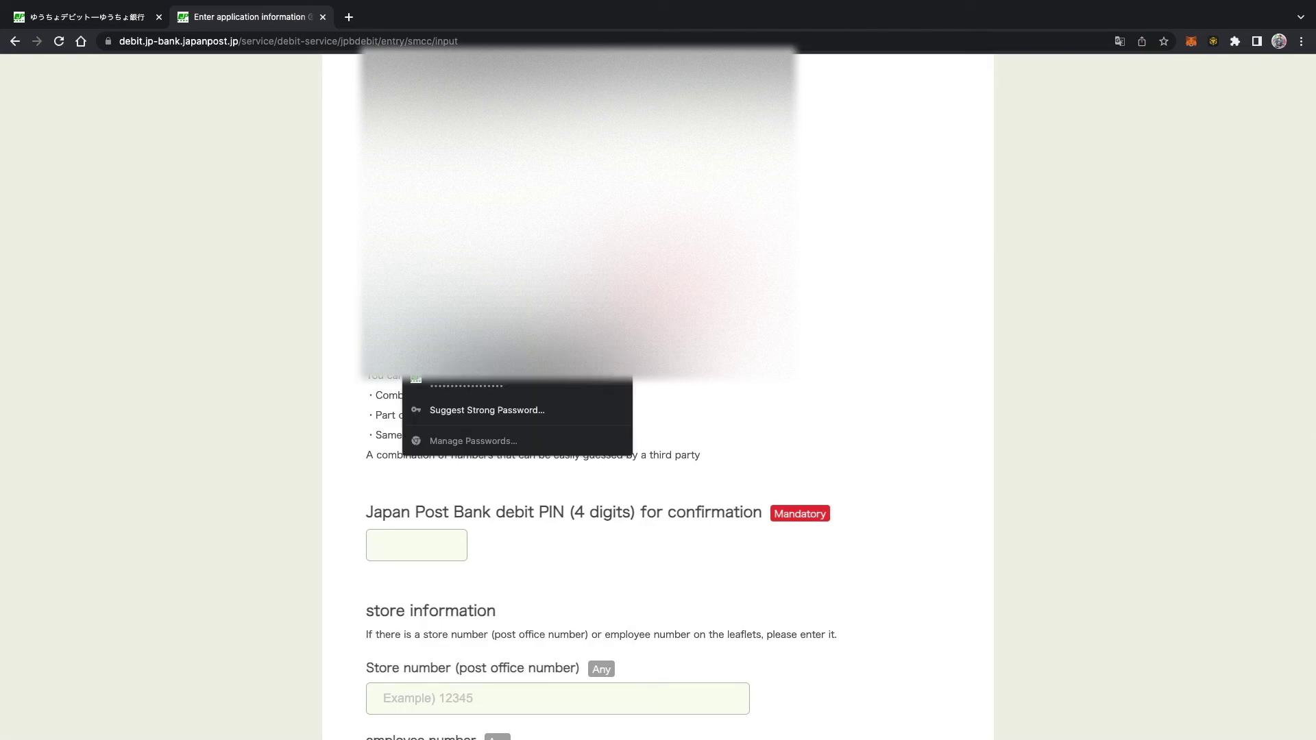
{"action": "left_click", "coordinate": [663, 414]}
{"action": "scroll", "coordinate": [664, 414], "scroll_direction": "down", "scroll_amount": 3}
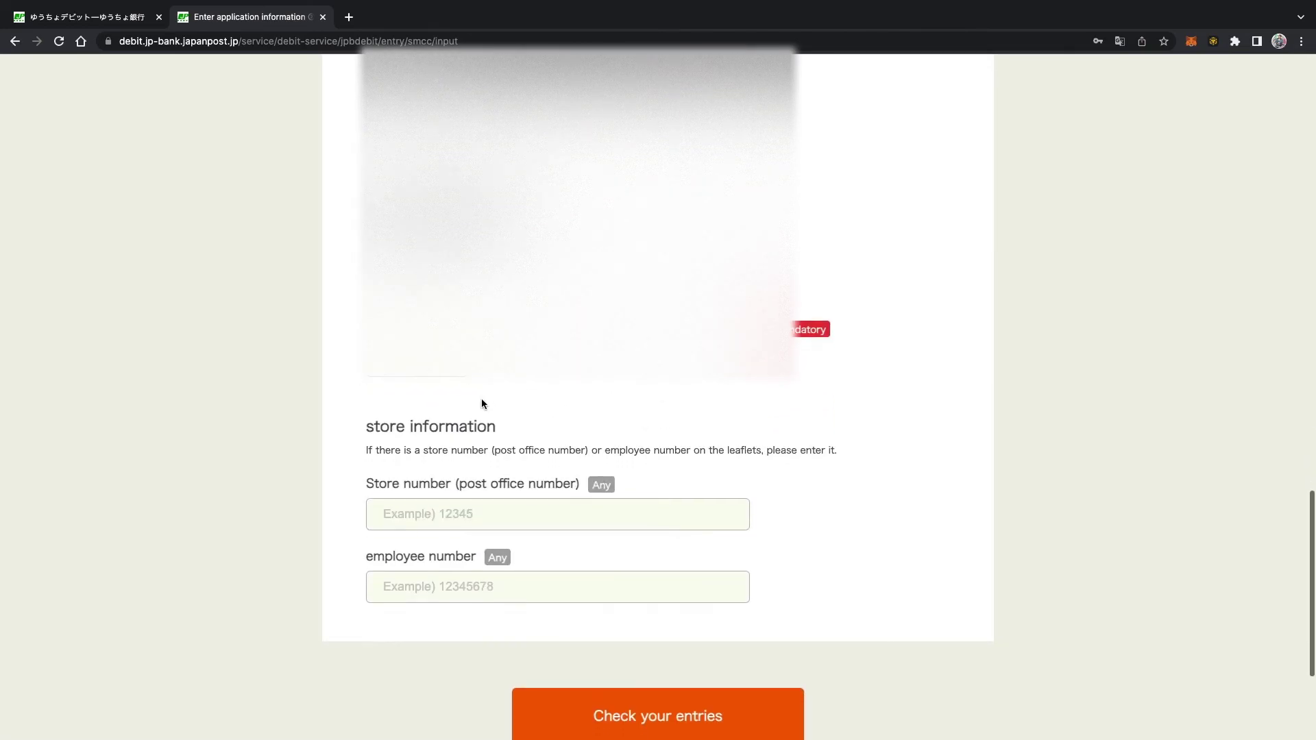
{"action": "left_click", "coordinate": [434, 368]}
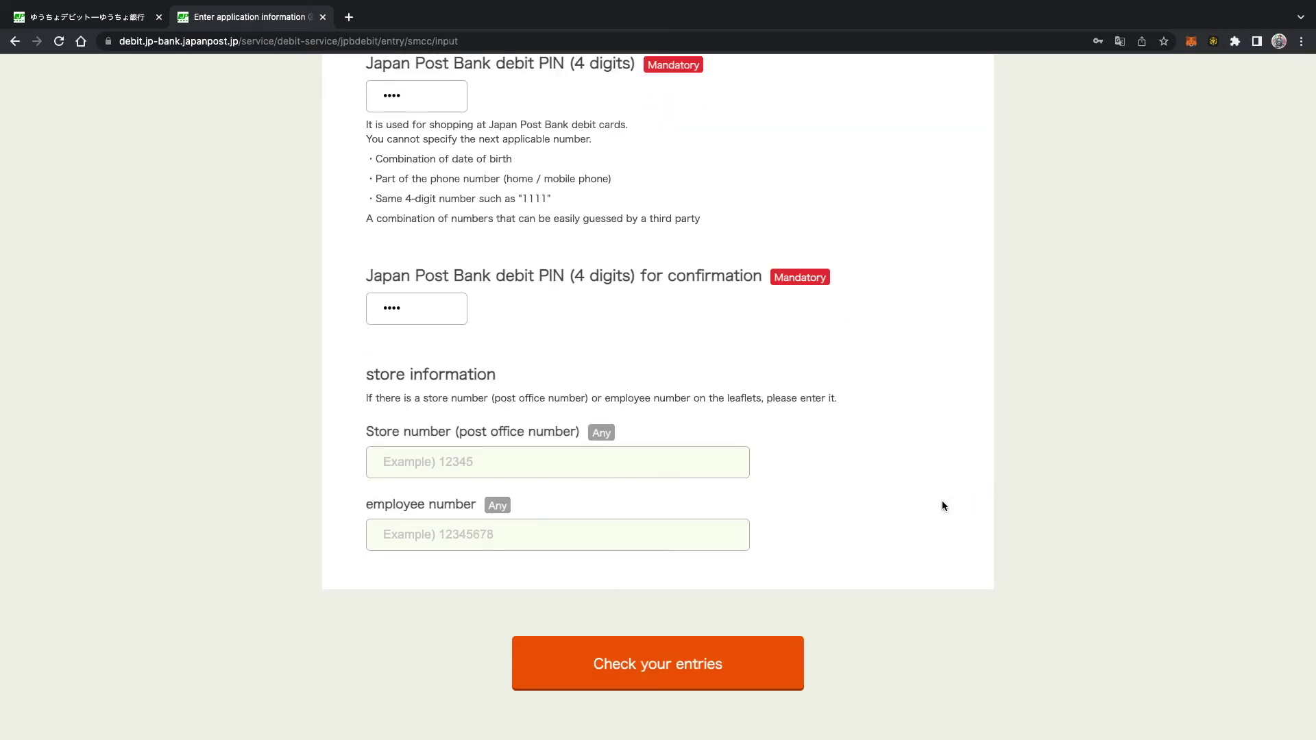
{"action": "scroll", "coordinate": [942, 505], "scroll_direction": "down", "scroll_amount": 3}
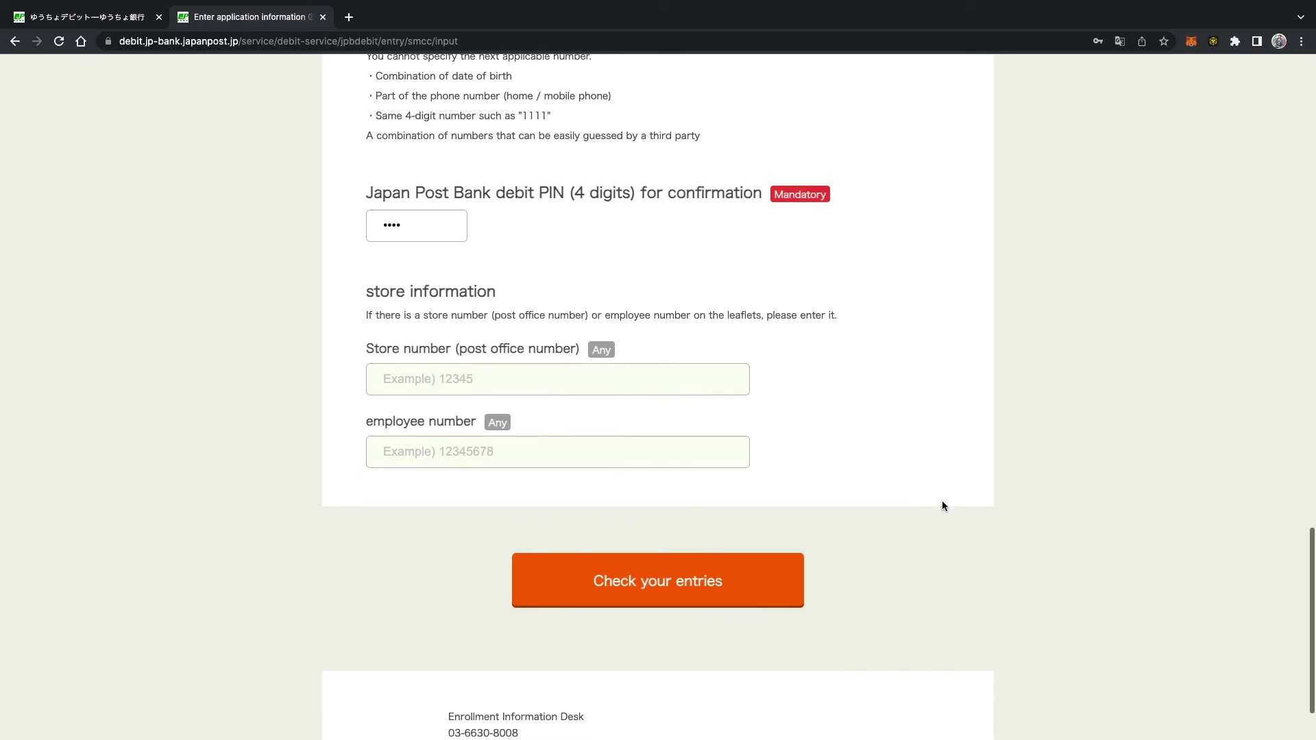
{"action": "left_click", "coordinate": [649, 583]}
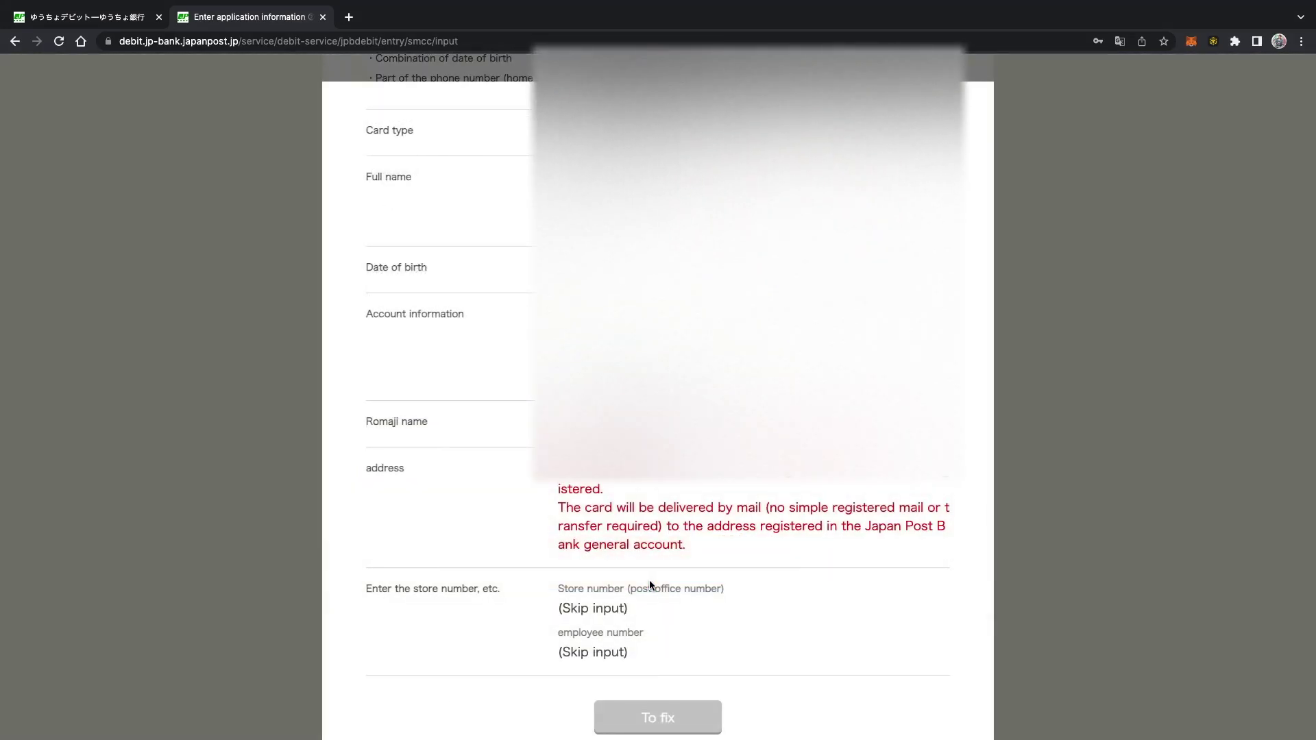
- Tick the entries-confirmed box and submit the Yucho Debit card application
{"action": "scroll", "coordinate": [651, 584], "scroll_direction": "down", "scroll_amount": 3}
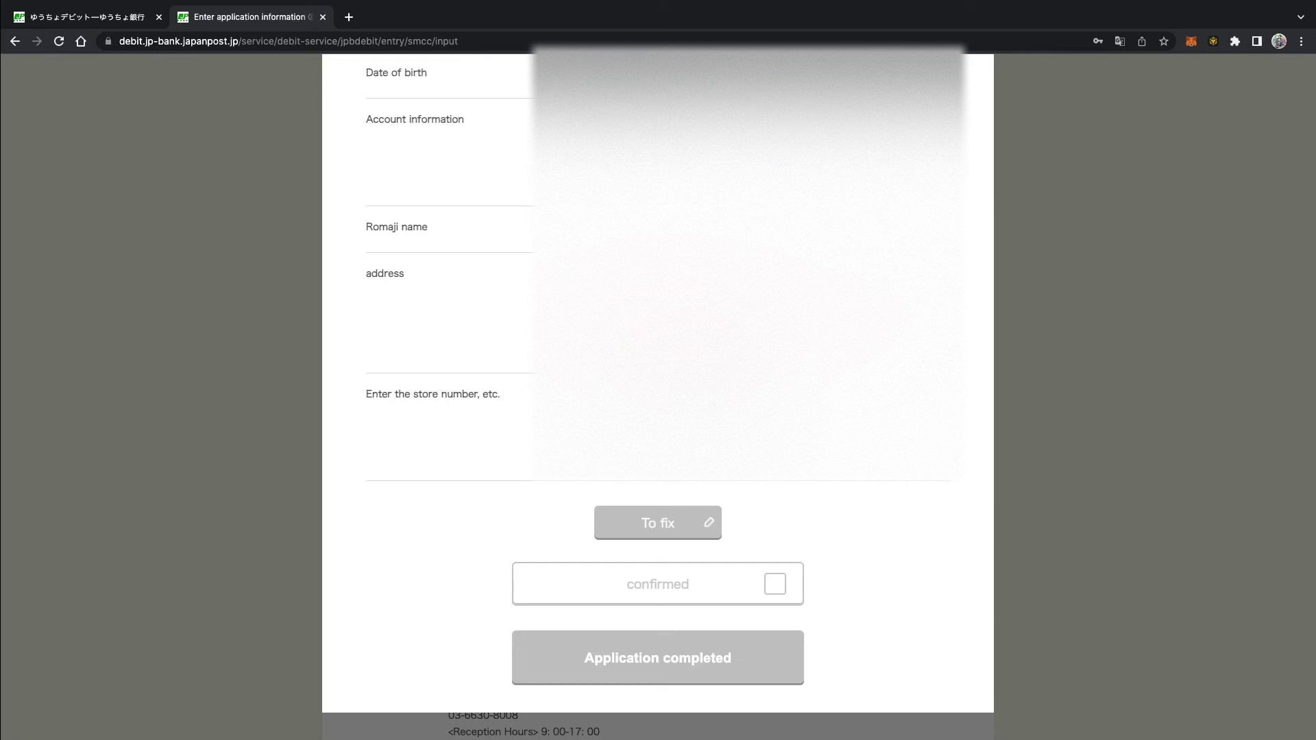
{"action": "left_click", "coordinate": [775, 584]}
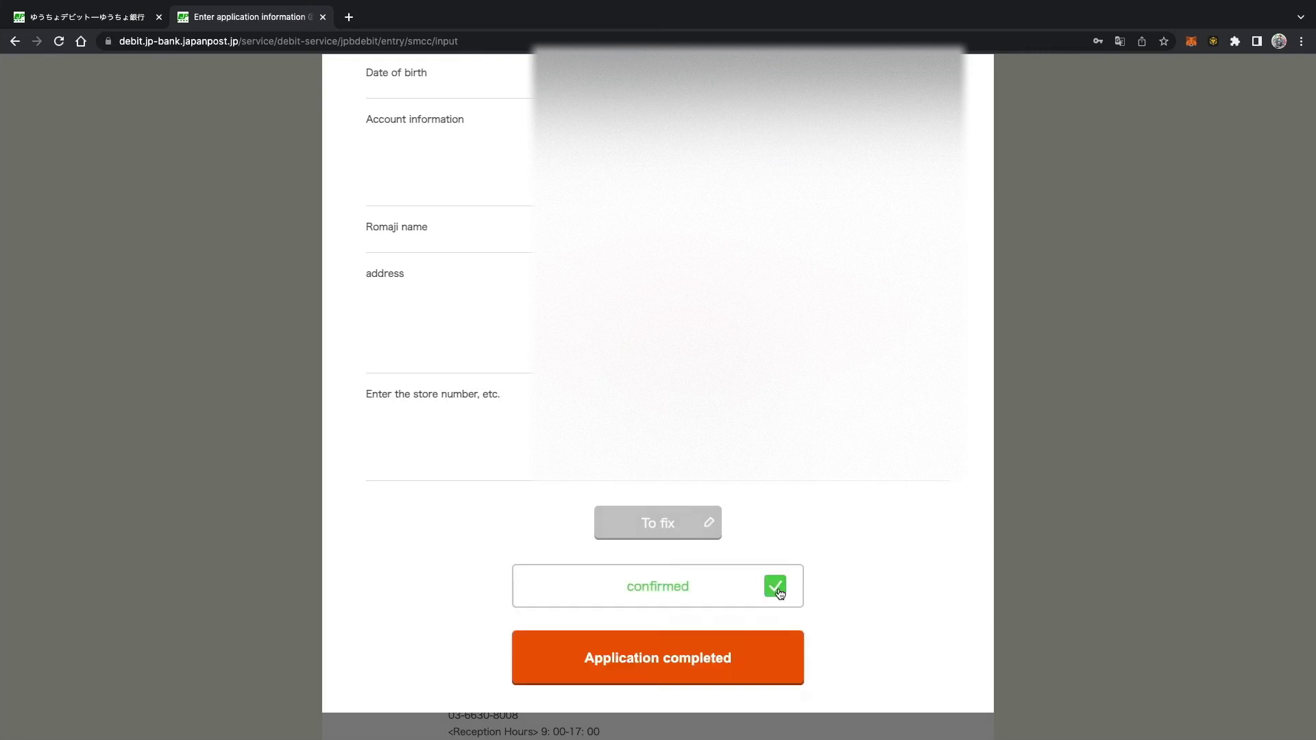
{"action": "left_click", "coordinate": [681, 663]}
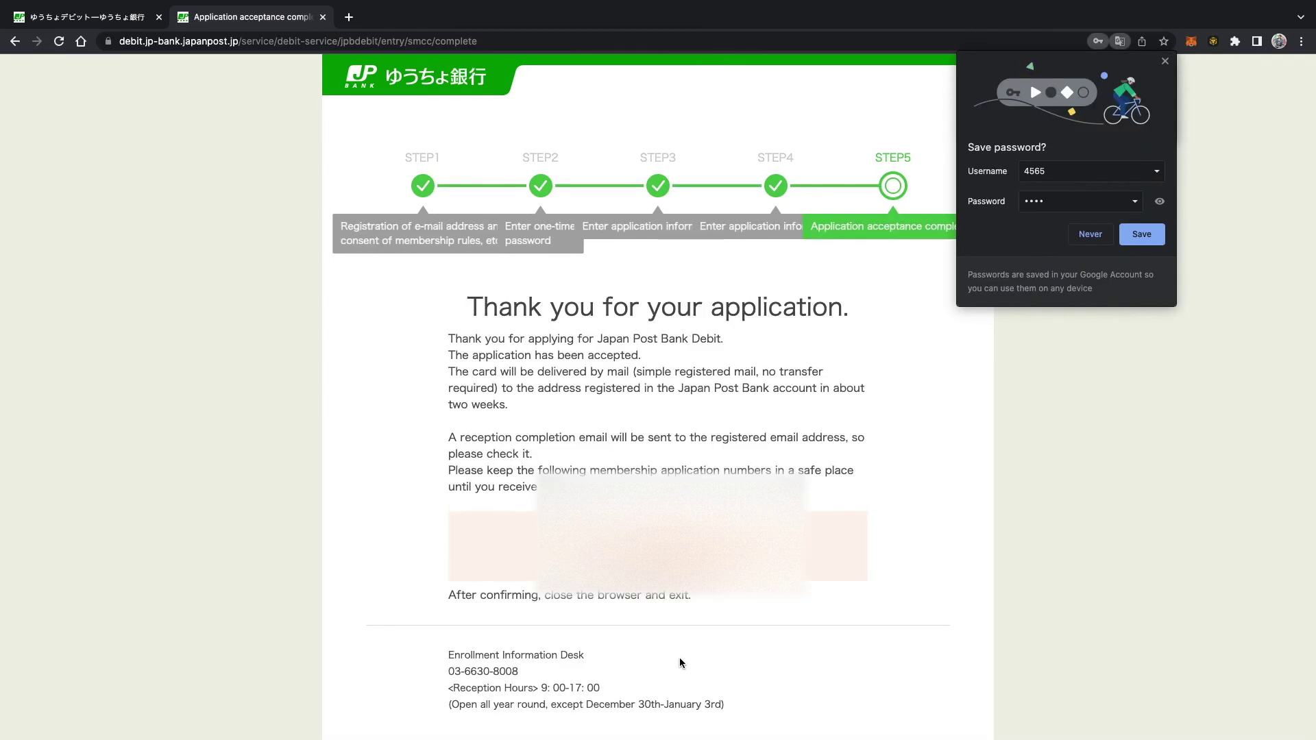
- Choose Never on Chrome's save-password prompt and scroll through the application-accepted page
{"action": "left_click", "coordinate": [1089, 235]}
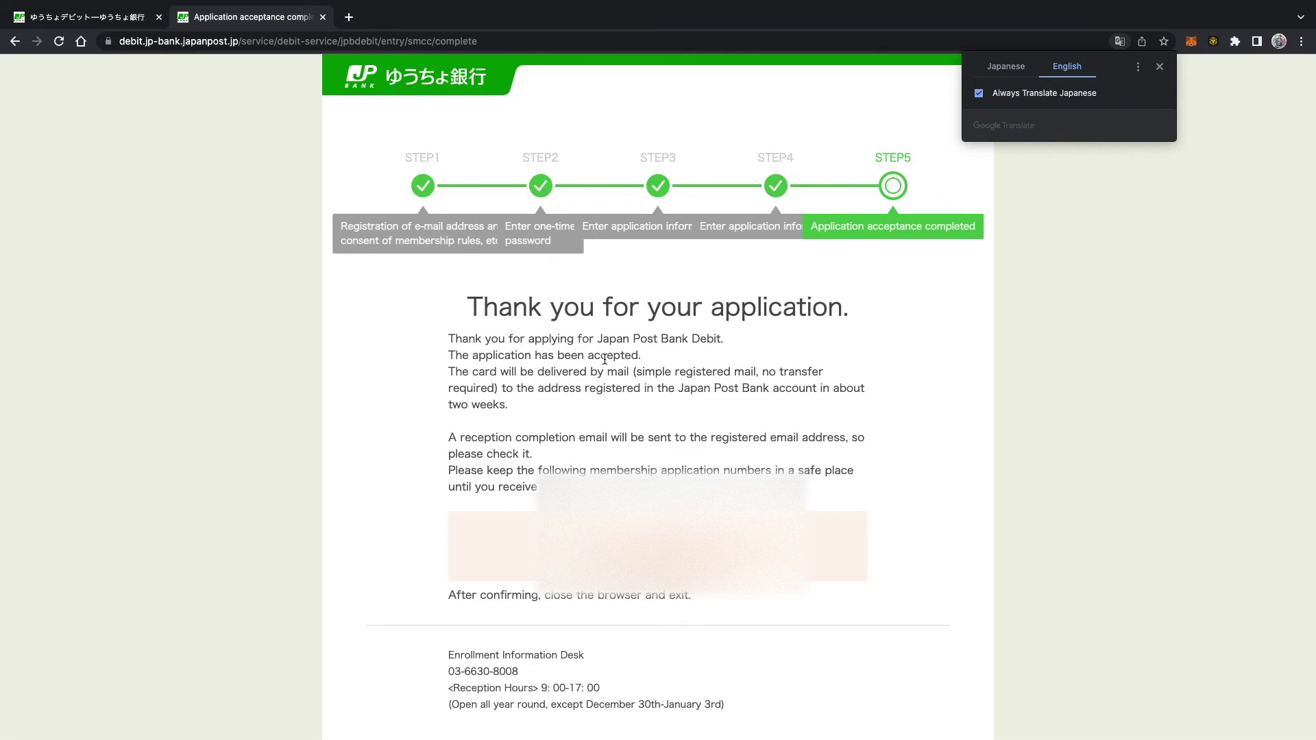
{"action": "scroll", "coordinate": [944, 442], "scroll_direction": "down", "scroll_amount": 1}
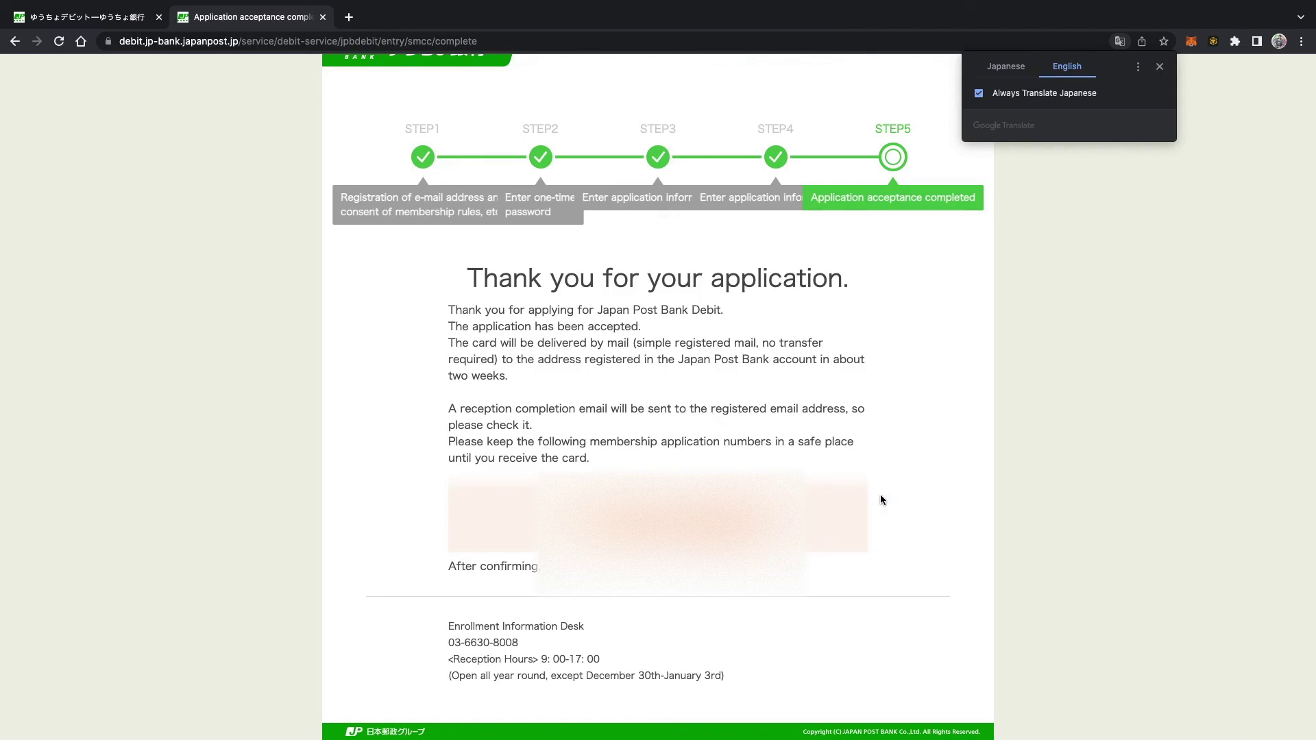
{"action": "mouse_move", "coordinate": [889, 3]}
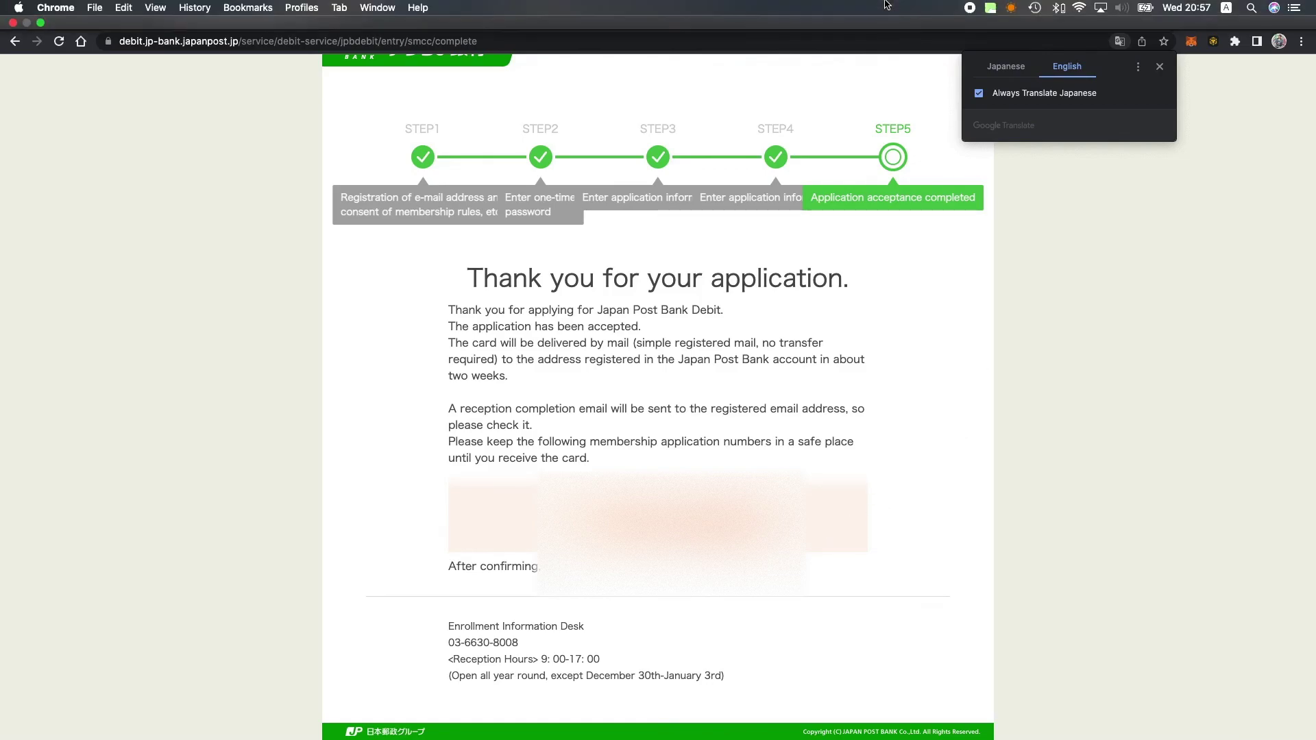